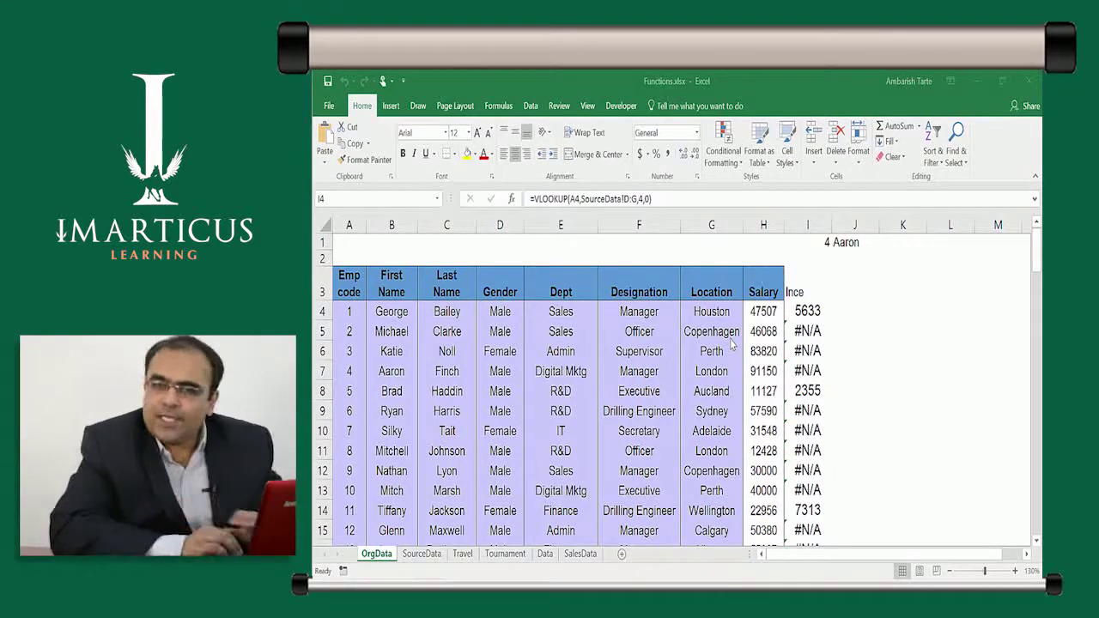
# Examine the VLOOKUP formula in cell I4 argument by argument: lookup value, table array, column index and range lookup
pyautogui.click(807, 336)
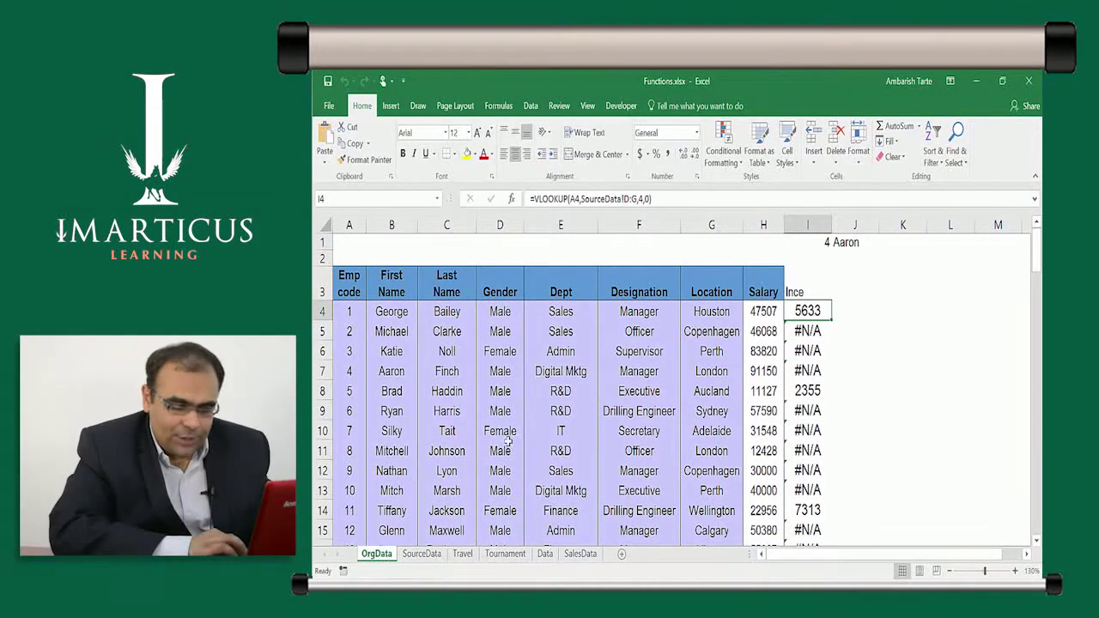
pyautogui.doubleClick(791, 312)
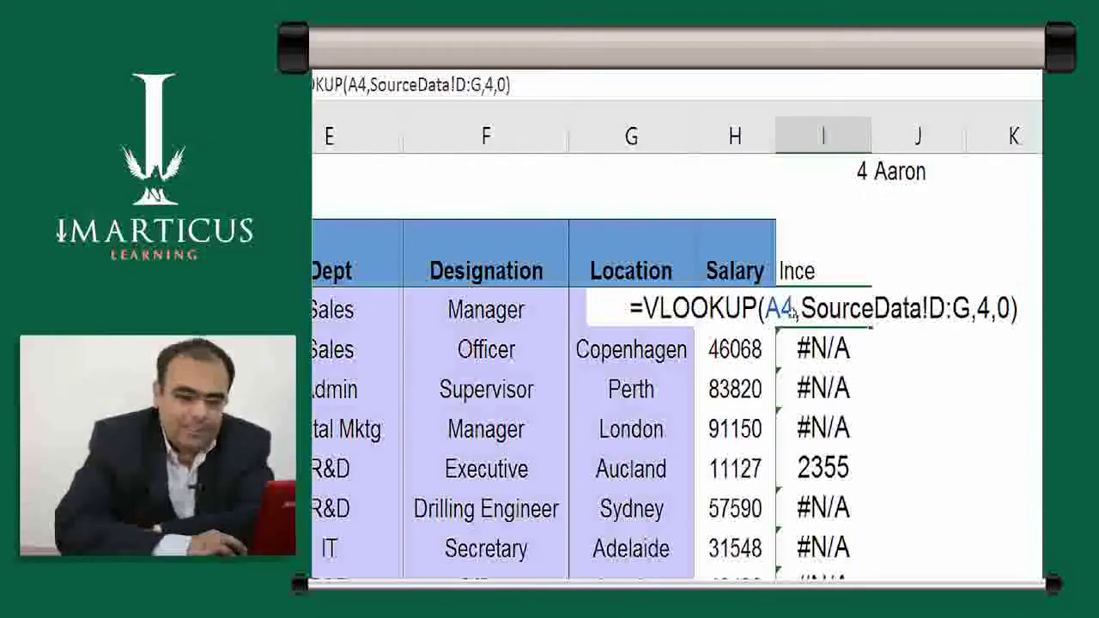
pyautogui.click(773, 310)
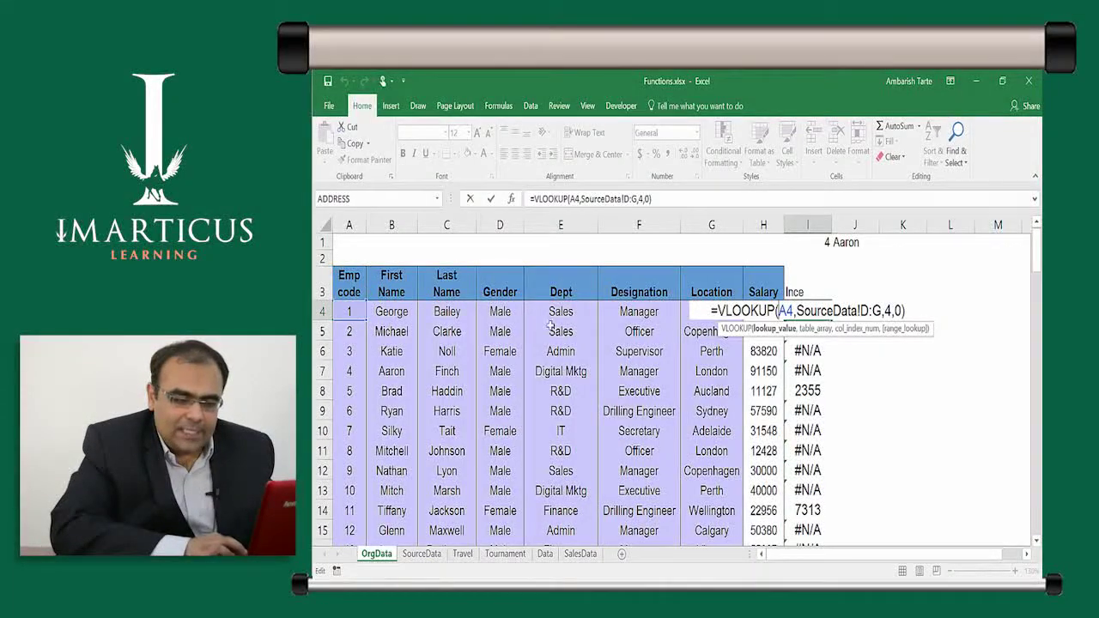
pyautogui.click(801, 310)
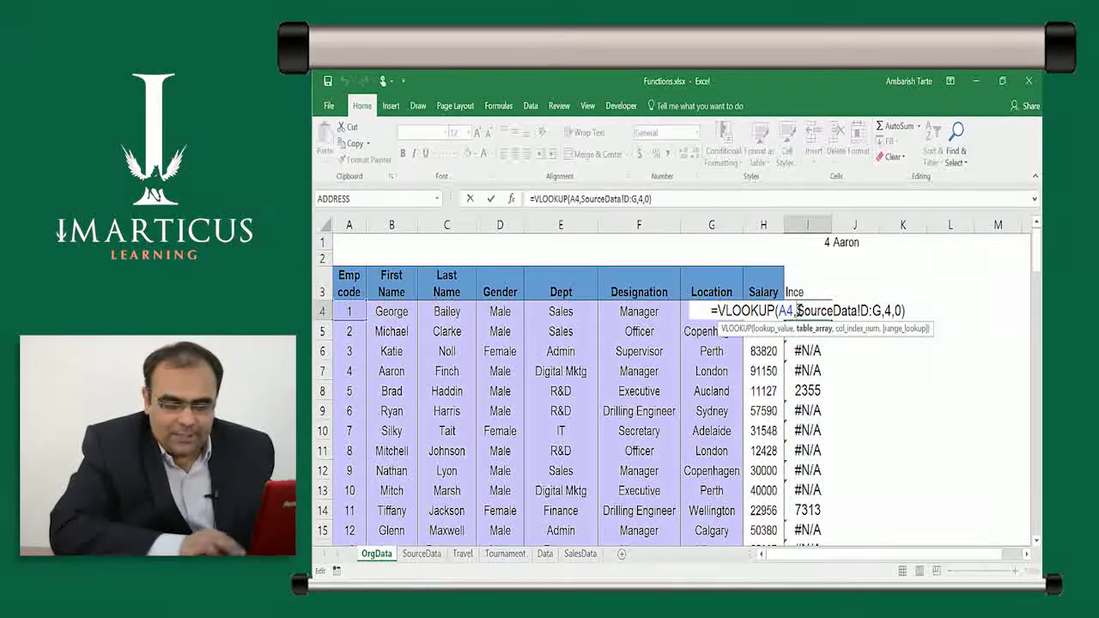
pyautogui.hotkey('shift', 'Right')
pyautogui.hotkey('shift', 'Right')
pyautogui.hotkey('shift', 'Right')
pyautogui.hotkey('shift', 'Right')
pyautogui.hotkey('shift', 'Right')
pyautogui.hotkey('shift', 'Right')
pyautogui.hotkey('shift', 'Right')
pyautogui.hotkey('shift', 'Right')
pyautogui.hotkey('shift', 'Right')
pyautogui.hotkey('shift', 'Right')
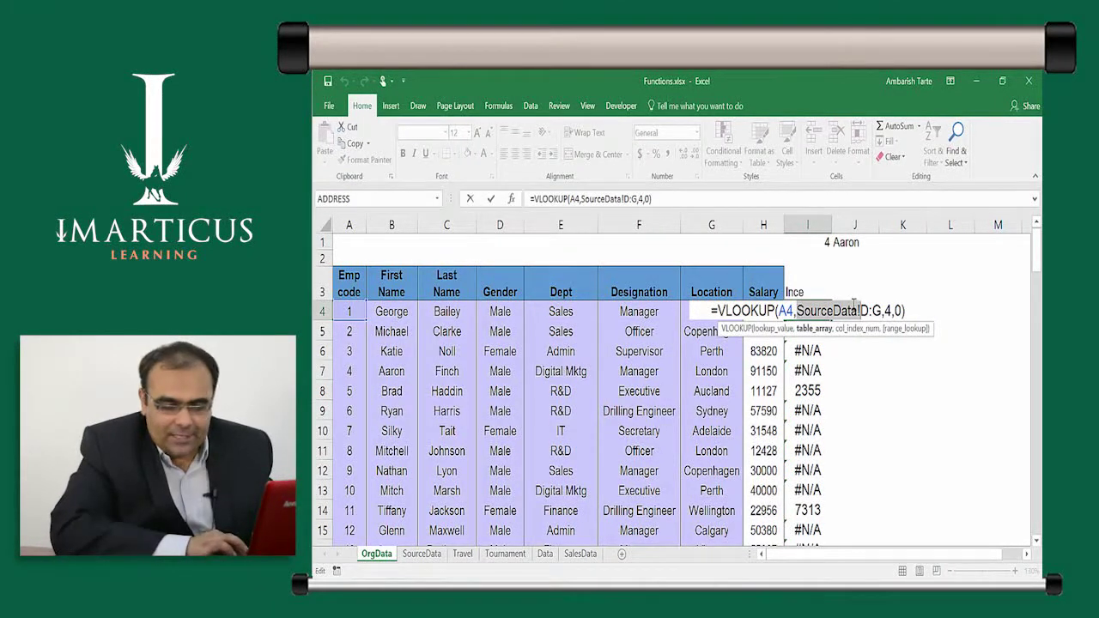
pyautogui.click(859, 311)
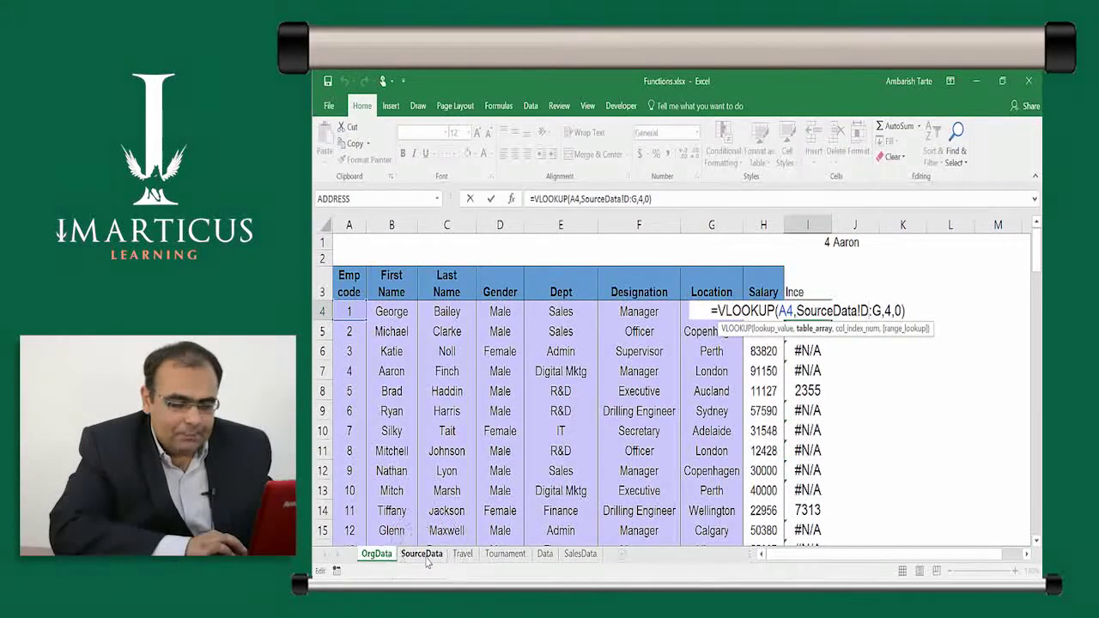
pyautogui.click(888, 311)
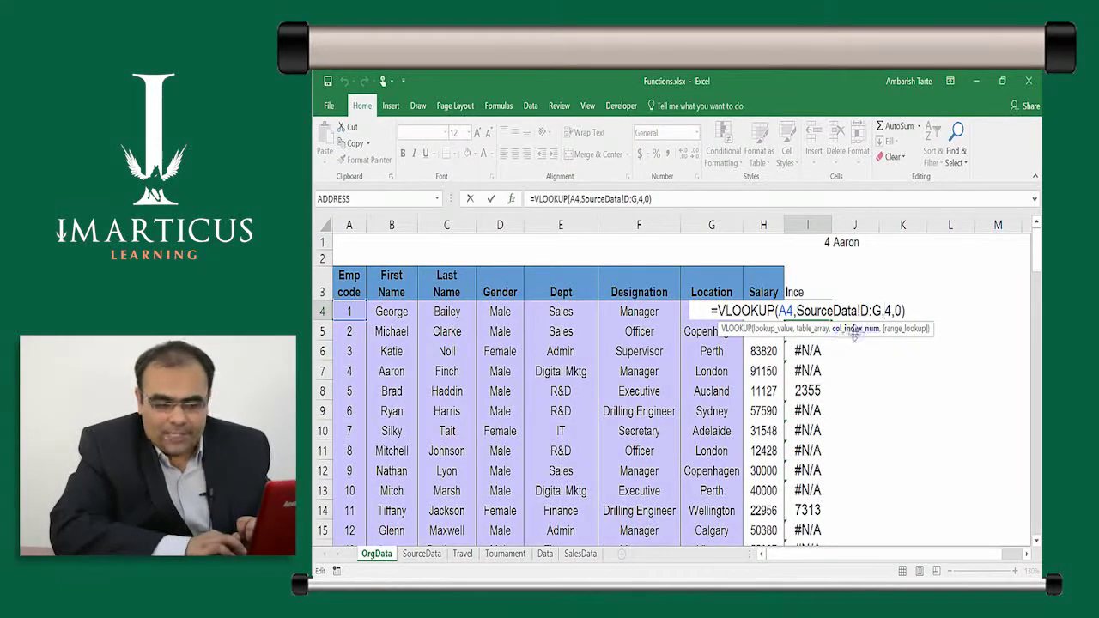
pyautogui.click(898, 312)
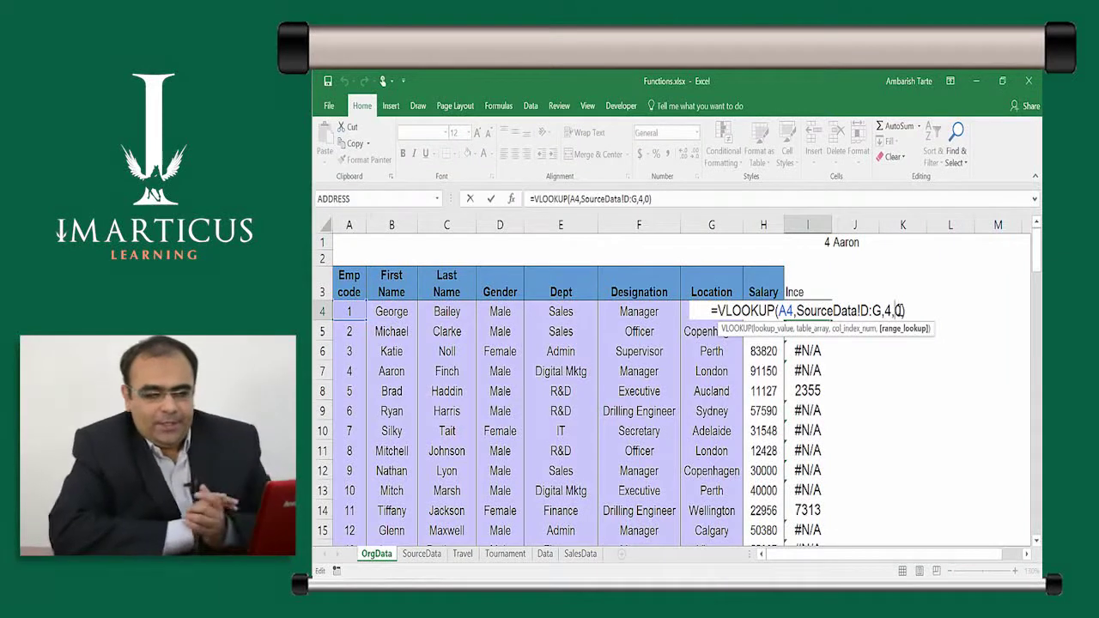
pyautogui.press('Return')
pyautogui.press('Up')
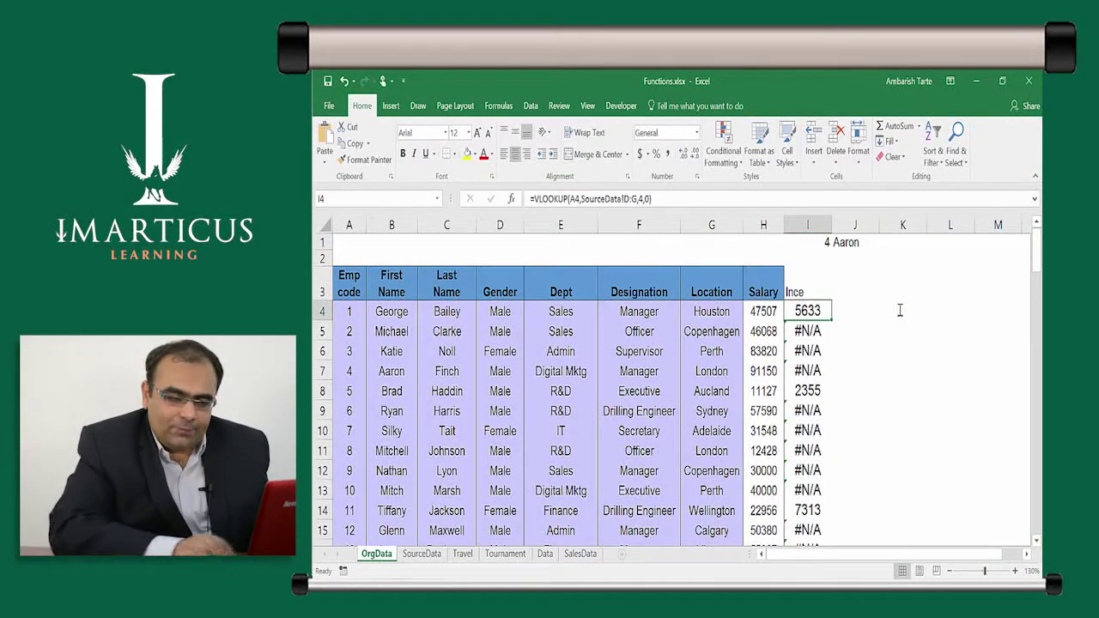
# Select row 4 on OrgData and compare it with the records in rows 4 and 5 of the SourceData sheet
pyautogui.hotkey('shift', 'space')
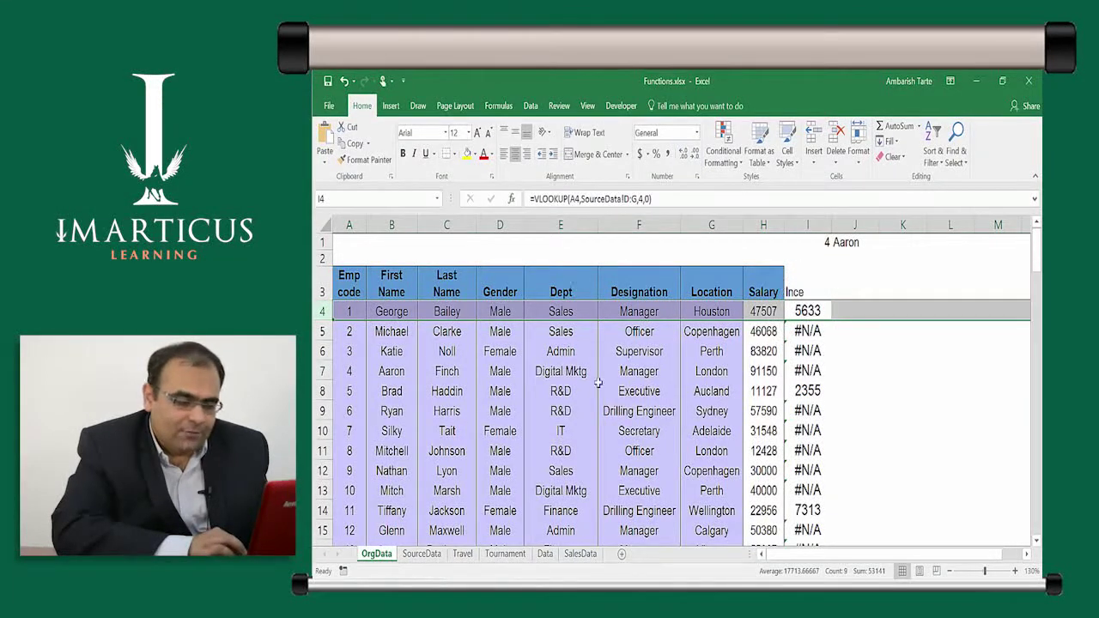
pyautogui.click(422, 554)
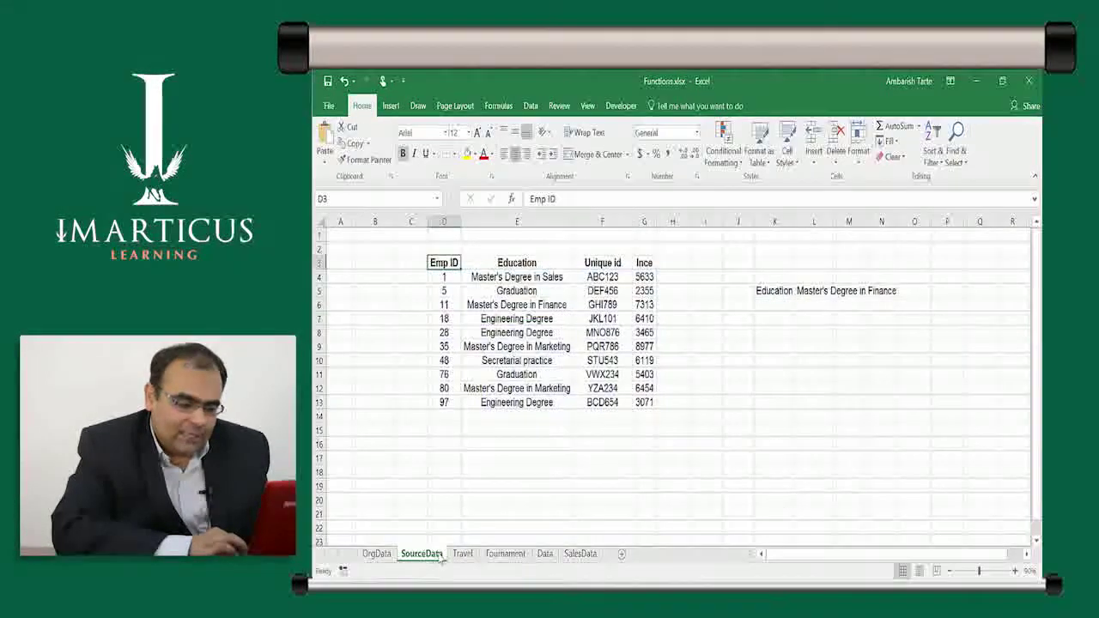
pyautogui.click(449, 280)
pyautogui.hotkey('ctrl', 'shift', 'Right')
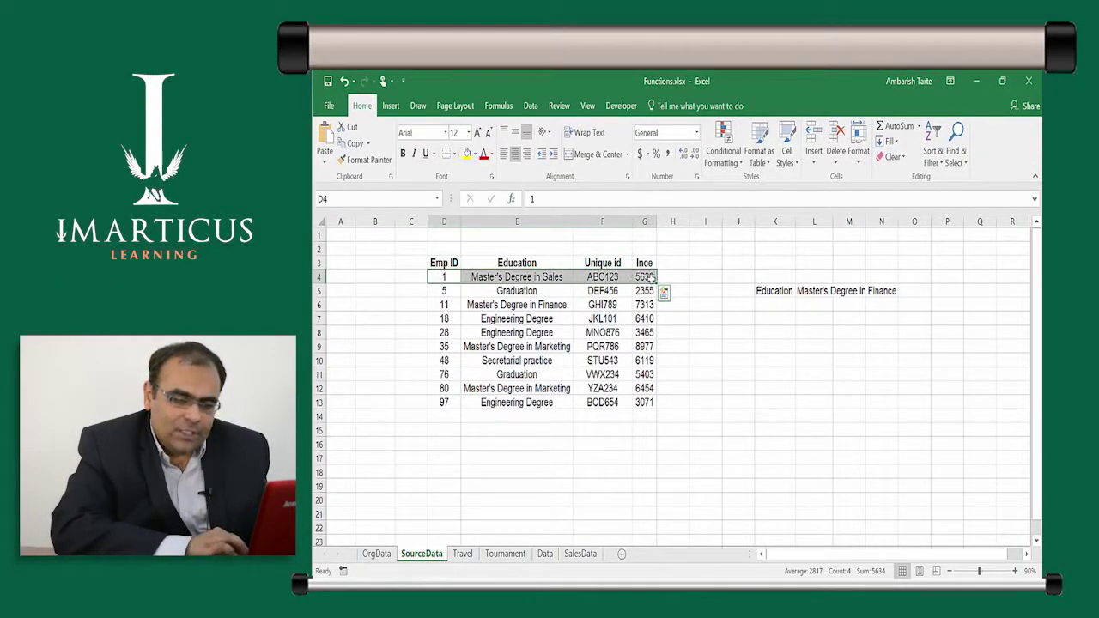
pyautogui.click(664, 292)
pyautogui.press('Escape')
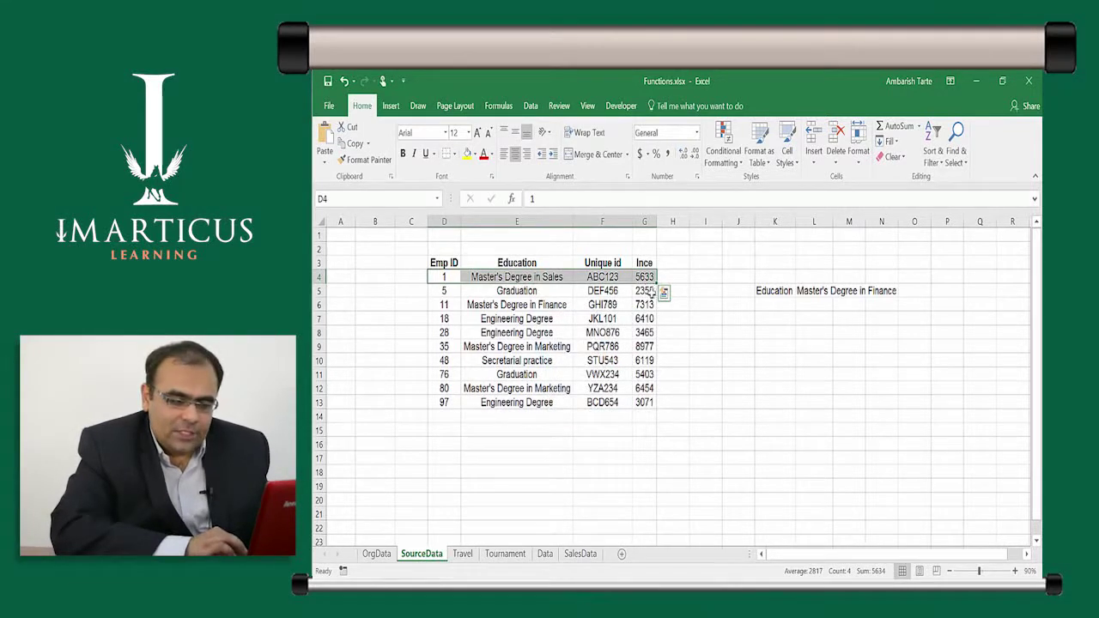
pyautogui.click(650, 292)
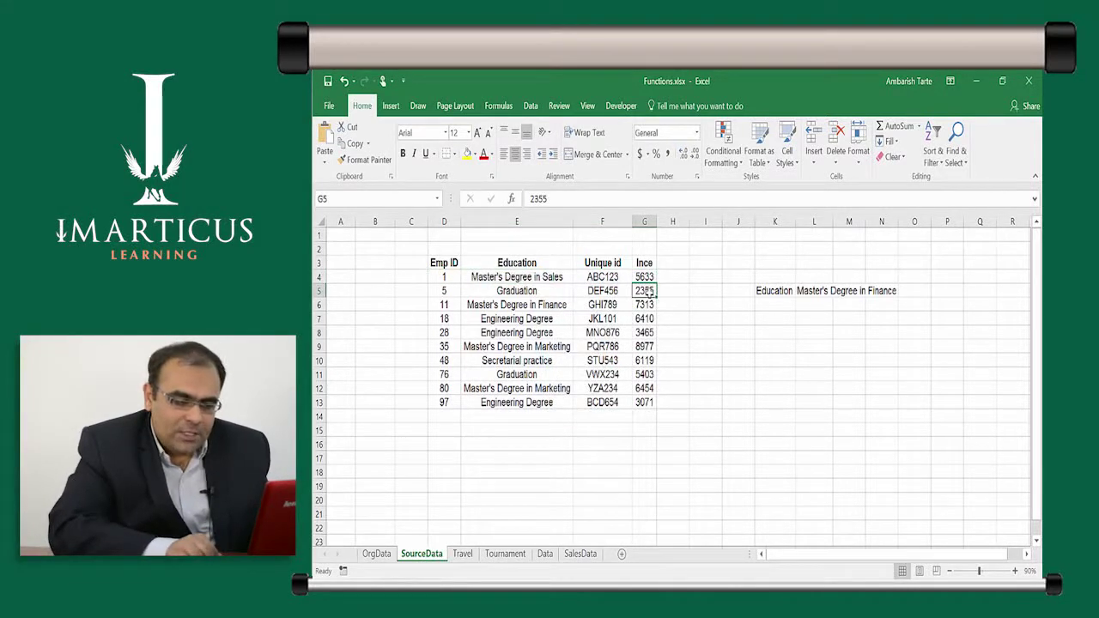
pyautogui.press('Left')
pyautogui.press('Left')
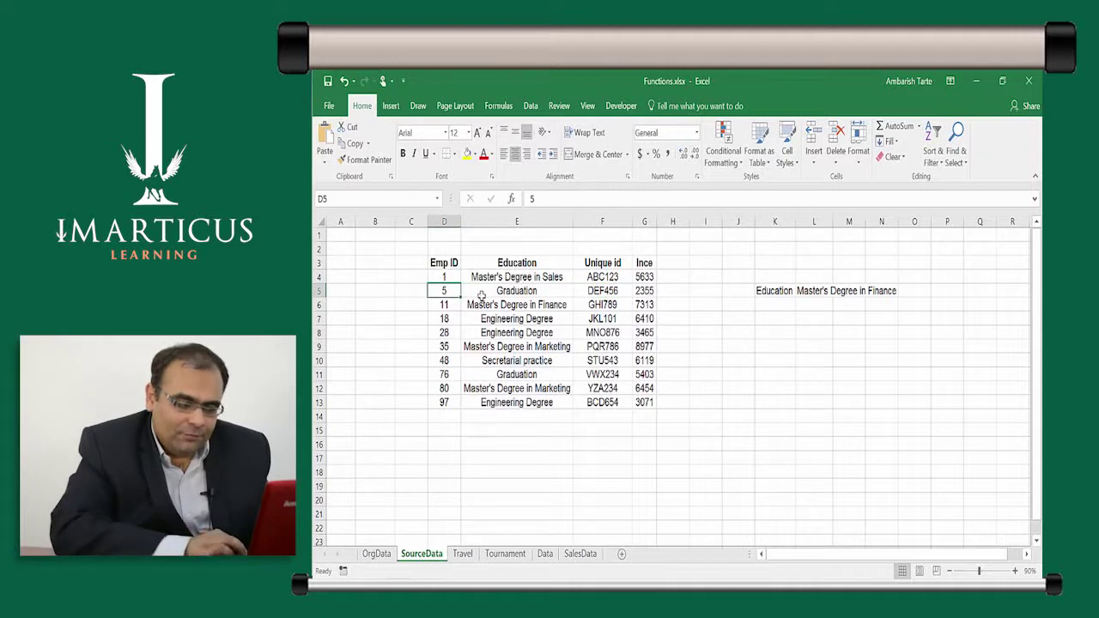
# Return to the OrgData sheet and highlight the employee record in A8:I8 to check its looked-up incentive
pyautogui.hotkey('ctrl', 'pageup')
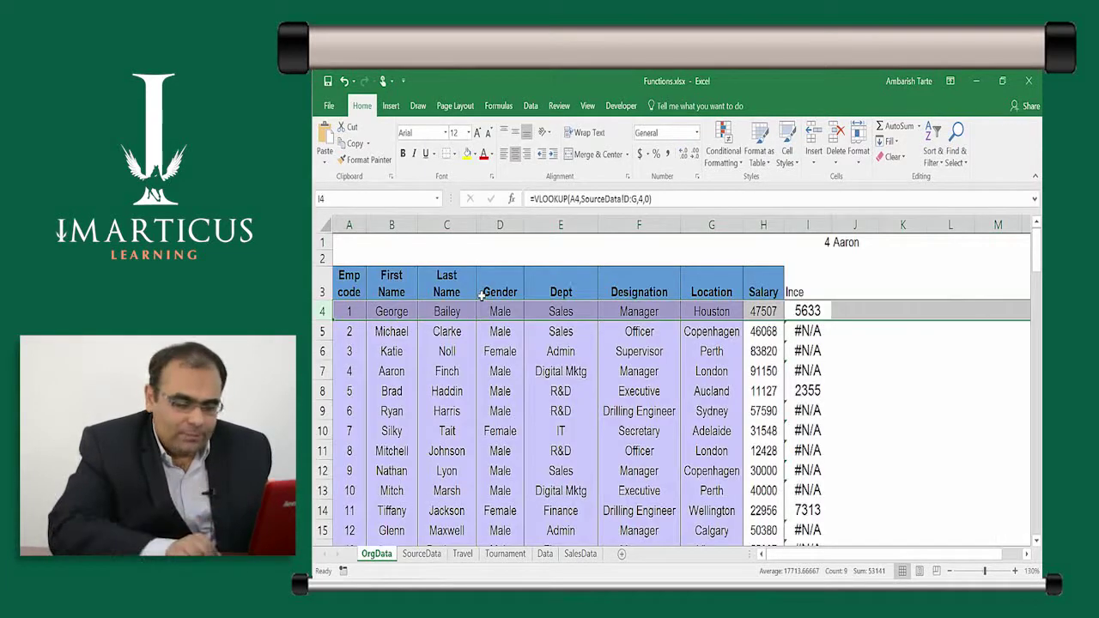
pyautogui.press('Down')
pyautogui.press('Down')
pyautogui.press('Down')
pyautogui.press('Down')
pyautogui.hotkey('shift', 'Left')
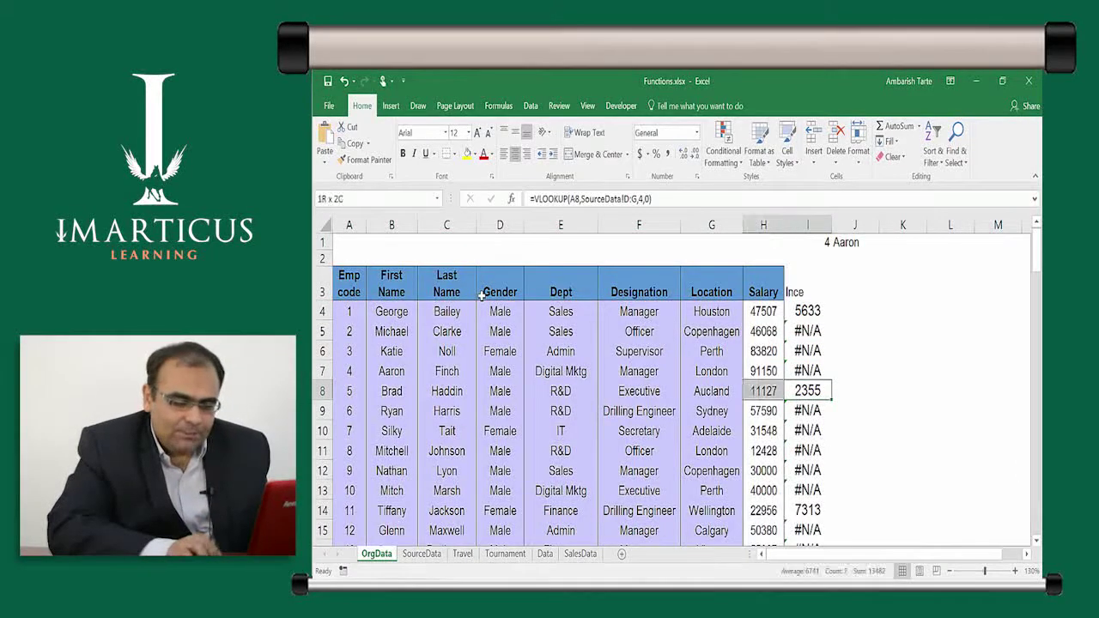
pyautogui.hotkey('shift', 'Left')
pyautogui.hotkey('shift', 'Left')
pyautogui.hotkey('shift', 'Left')
pyautogui.hotkey('shift', 'Left')
pyautogui.hotkey('shift', 'Left')
pyautogui.hotkey('shift', 'Left')
pyautogui.hotkey('shift', 'Left')
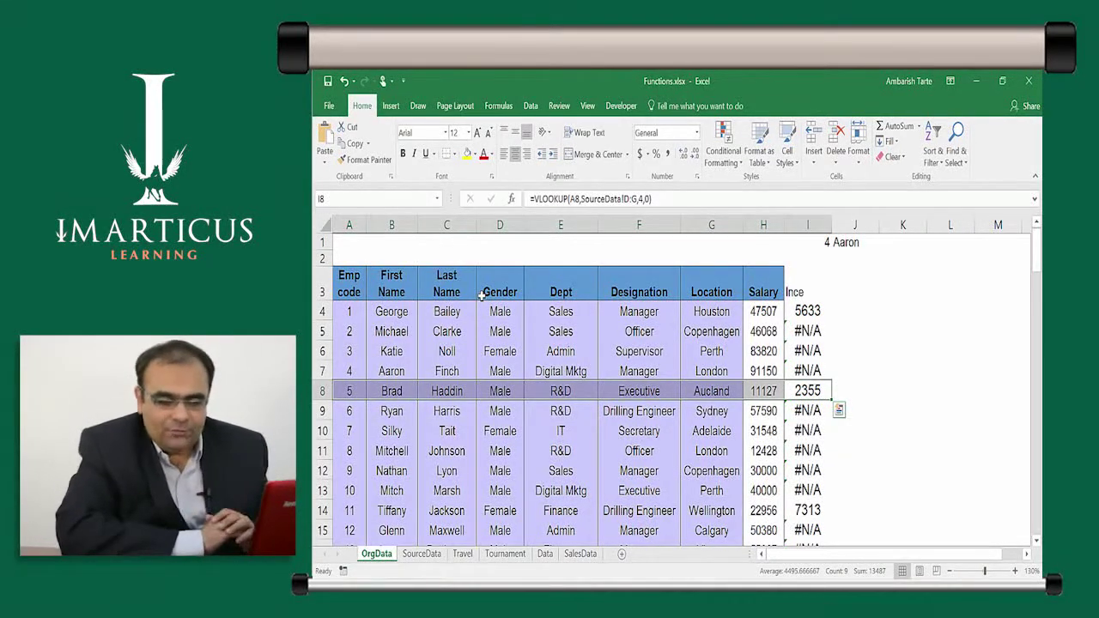
# Review the #N/A results in the Ince column from I5 down to I13, ending on I4
pyautogui.press('Up')
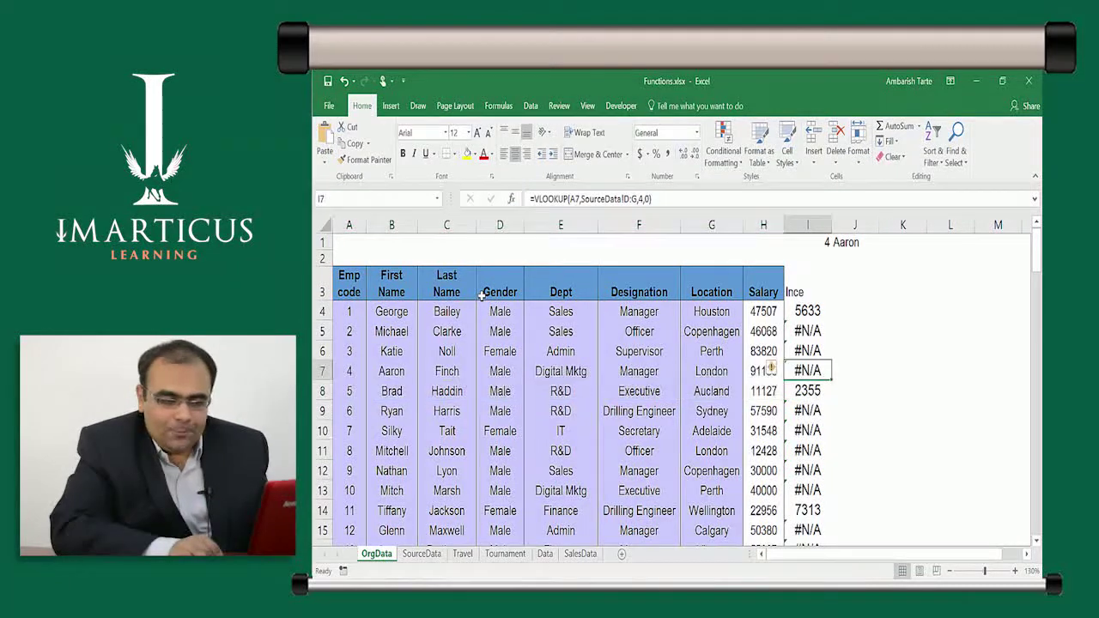
pyautogui.press('Up')
pyautogui.press('Up')
pyautogui.hotkey('shift', 'Down')
pyautogui.hotkey('shift', 'Down')
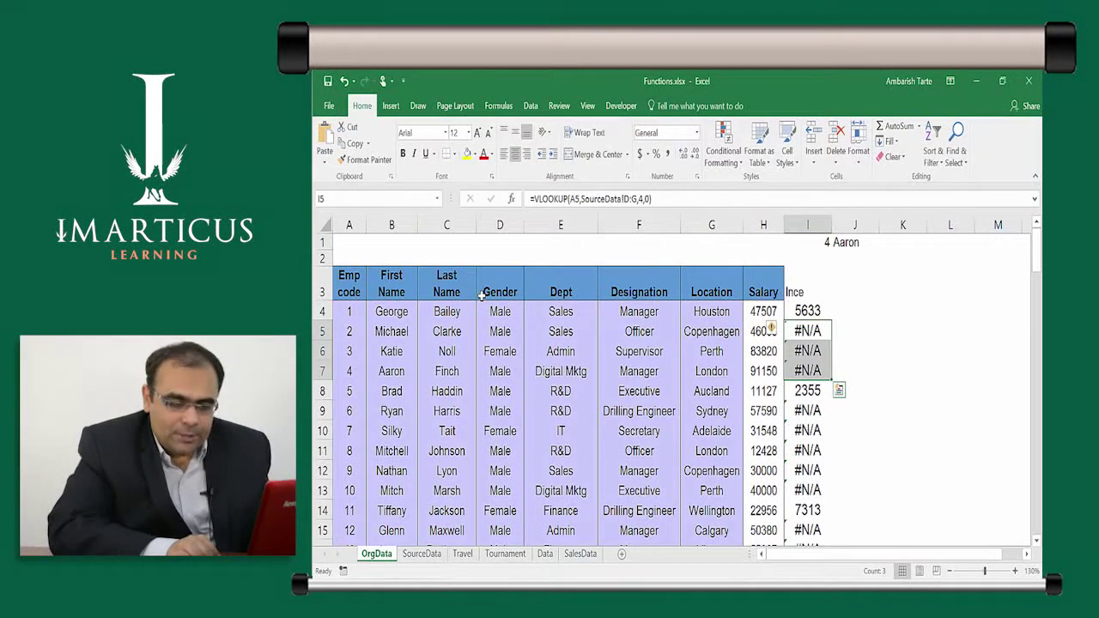
pyautogui.press('Down')
pyautogui.press('Down')
pyautogui.press('Down')
pyautogui.press('Down')
pyautogui.press('Down')
pyautogui.press('Down')
pyautogui.press('Down')
pyautogui.press('Down')
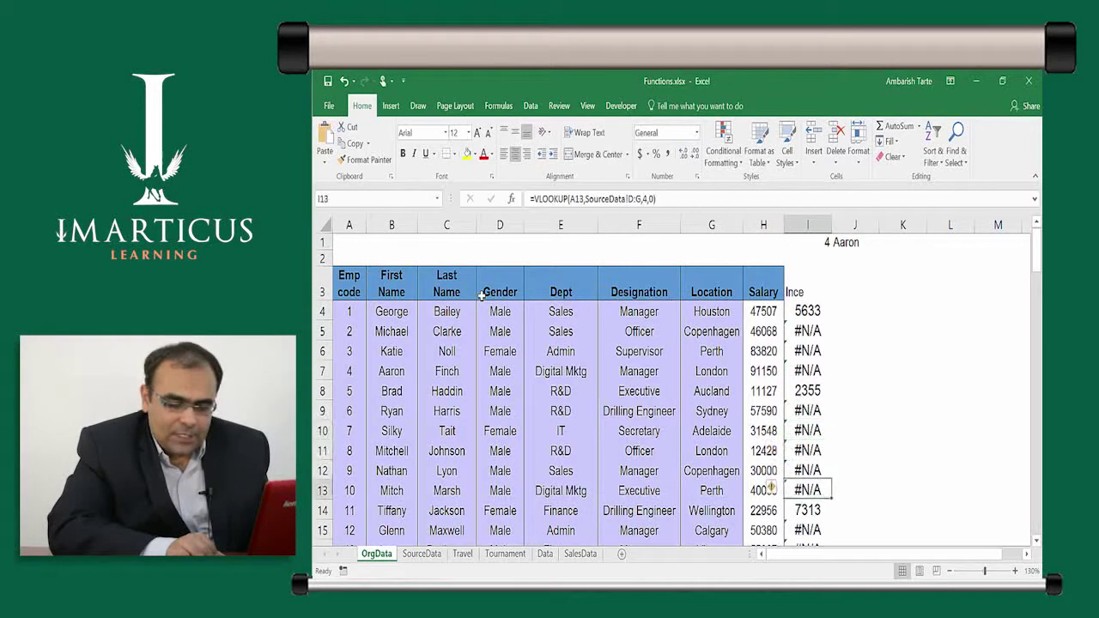
pyautogui.press('Up')
pyautogui.press('Up')
pyautogui.press('Up')
pyautogui.press('Up')
pyautogui.press('Up')
pyautogui.press('Up')
pyautogui.press('Up')
pyautogui.press('Up')
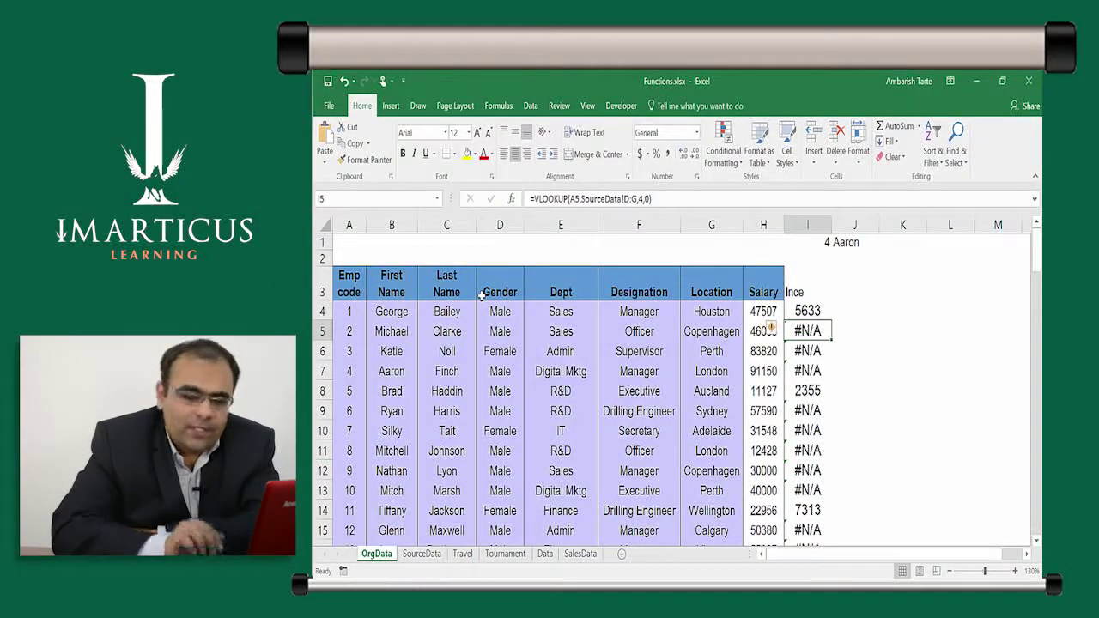
pyautogui.press('Up')
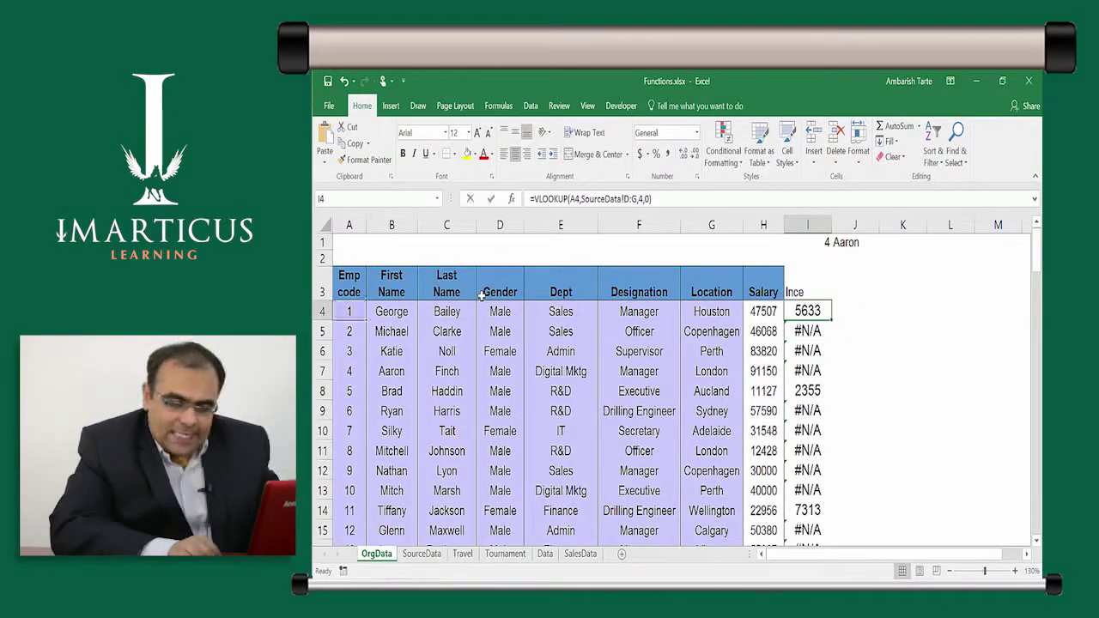
# Edit the formula in I4 to insert the IFERROR function in front of the existing VLOOKUP
pyautogui.press('F2')
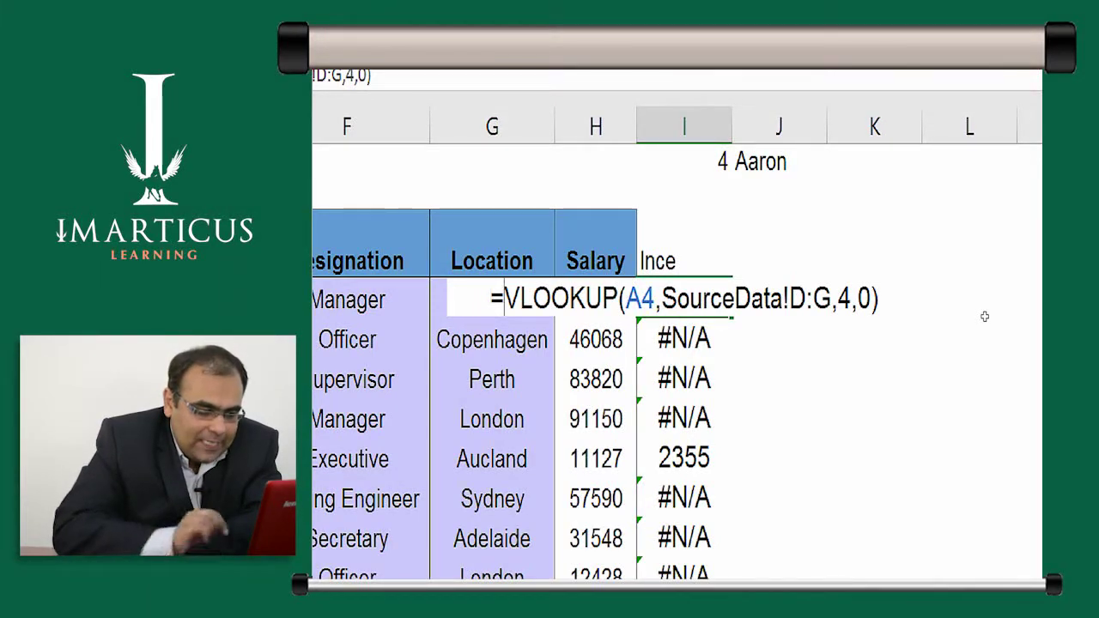
pyautogui.press('Right')
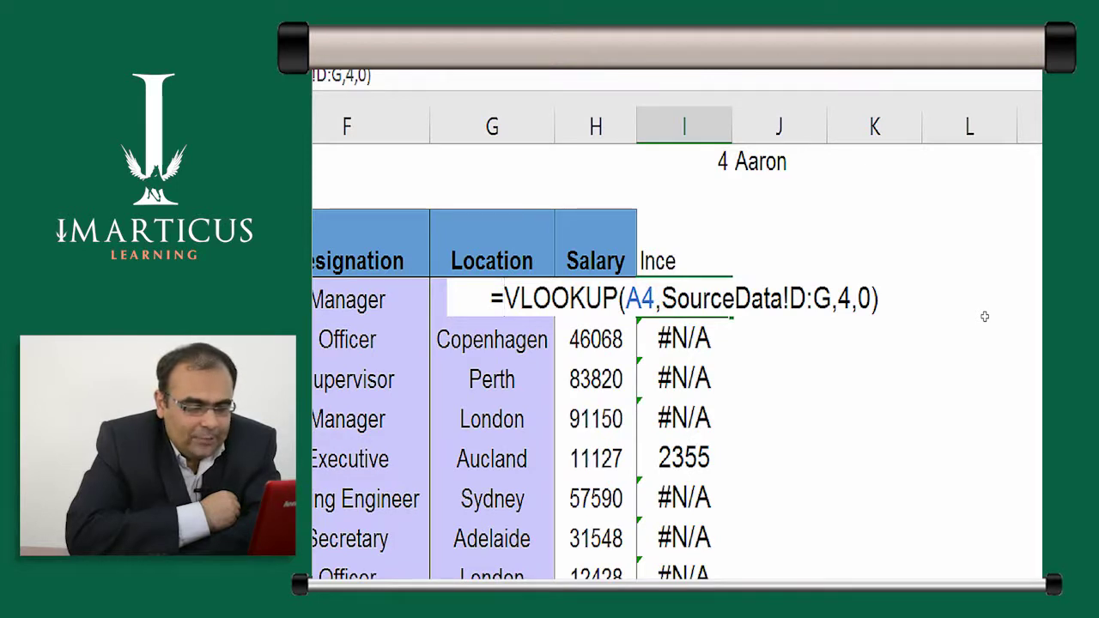
pyautogui.write('if')
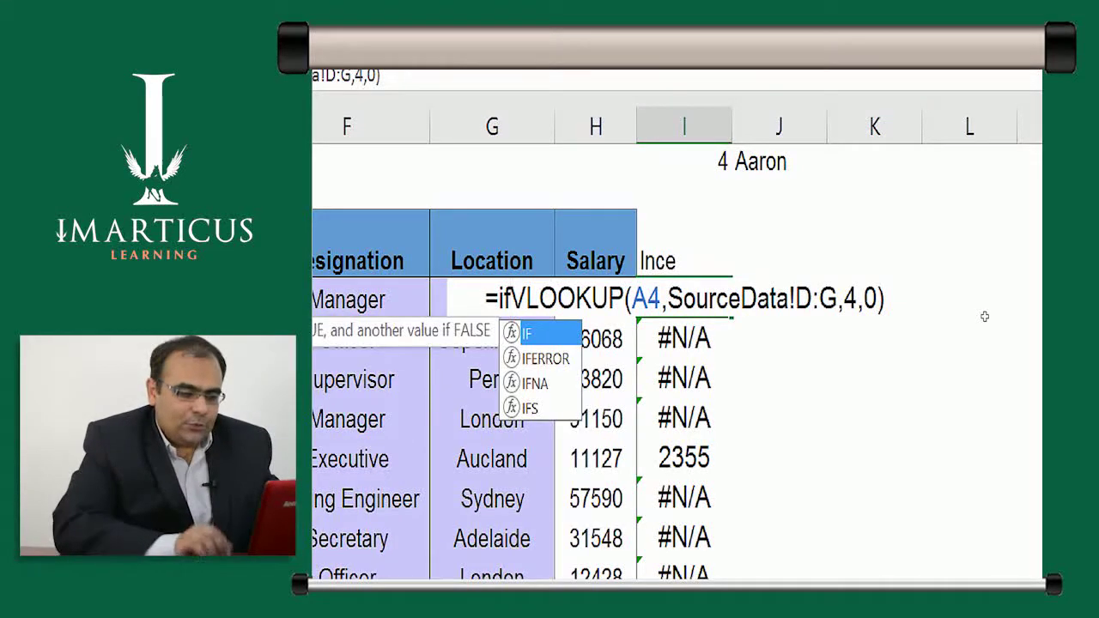
pyautogui.press('Down')
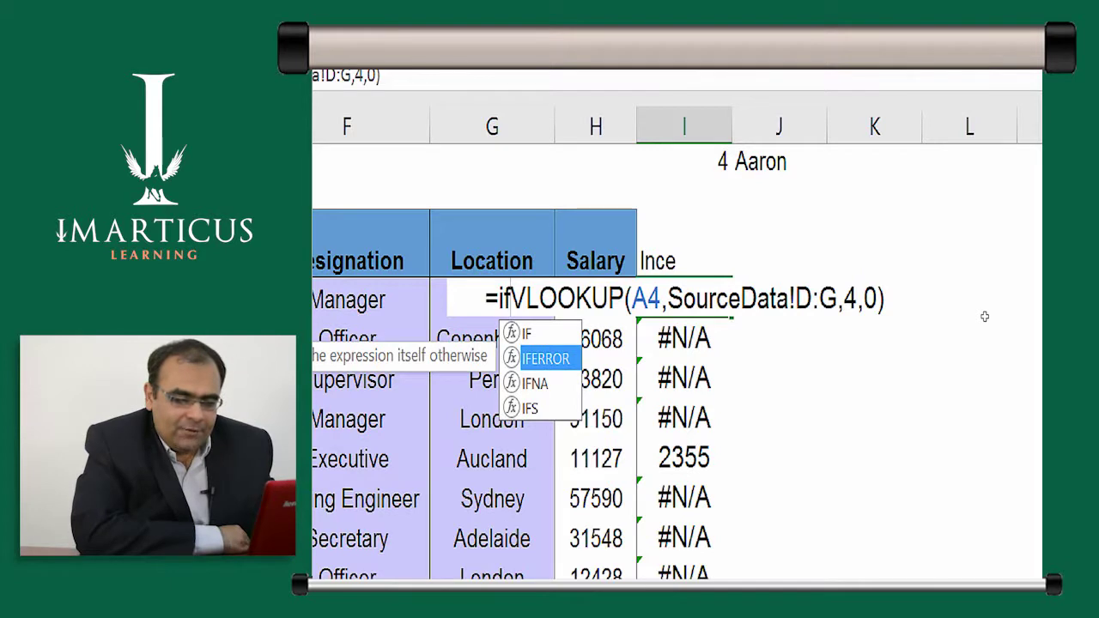
pyautogui.press('Tab')
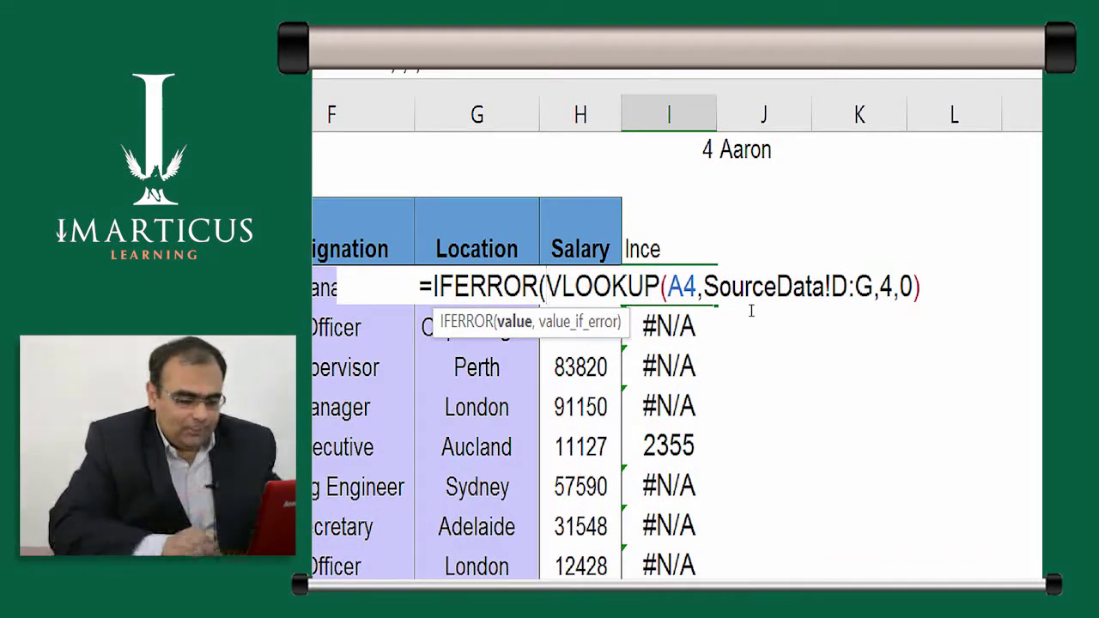
# Highlight the whole VLOOKUP expression inside IFERROR to review it as the value argument
pyautogui.hotkey('ctrl', 'shift', 'Right')
pyautogui.hotkey('ctrl', 'shift', 'Right')
pyautogui.hotkey('ctrl', 'shift', 'Right')
pyautogui.hotkey('ctrl', 'shift', 'Right')
pyautogui.hotkey('shift', 'Right')
pyautogui.hotkey('shift', 'Right')
pyautogui.hotkey('shift', 'Right')
pyautogui.hotkey('shift', 'Right')
pyautogui.hotkey('shift', 'Right')
pyautogui.hotkey('shift', 'Right')
pyautogui.hotkey('shift', 'Right')
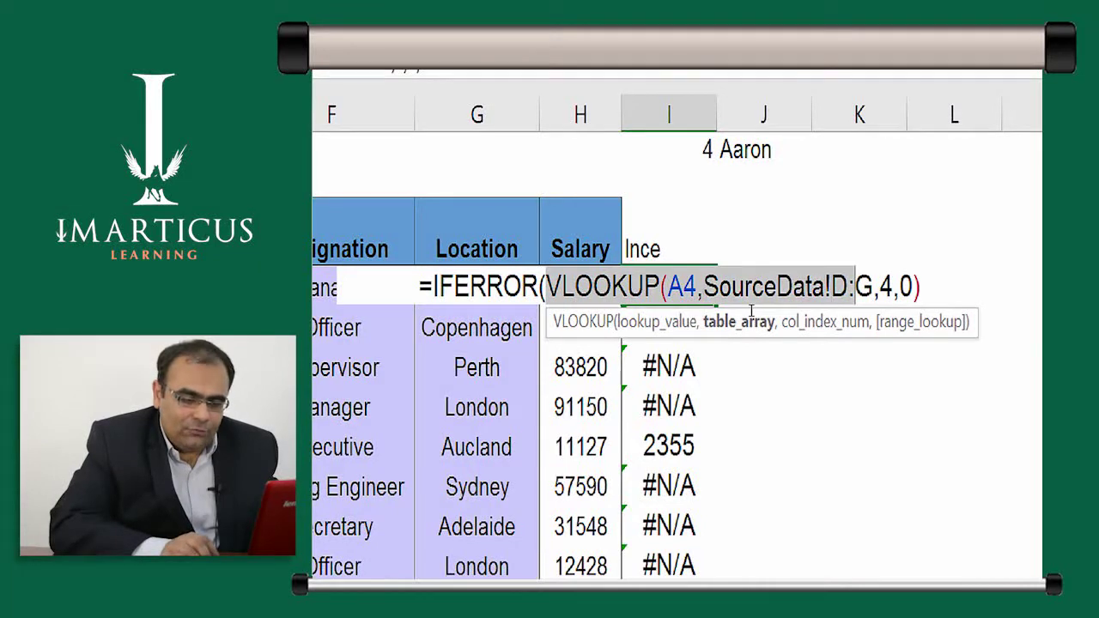
pyautogui.hotkey('shift', 'Right')
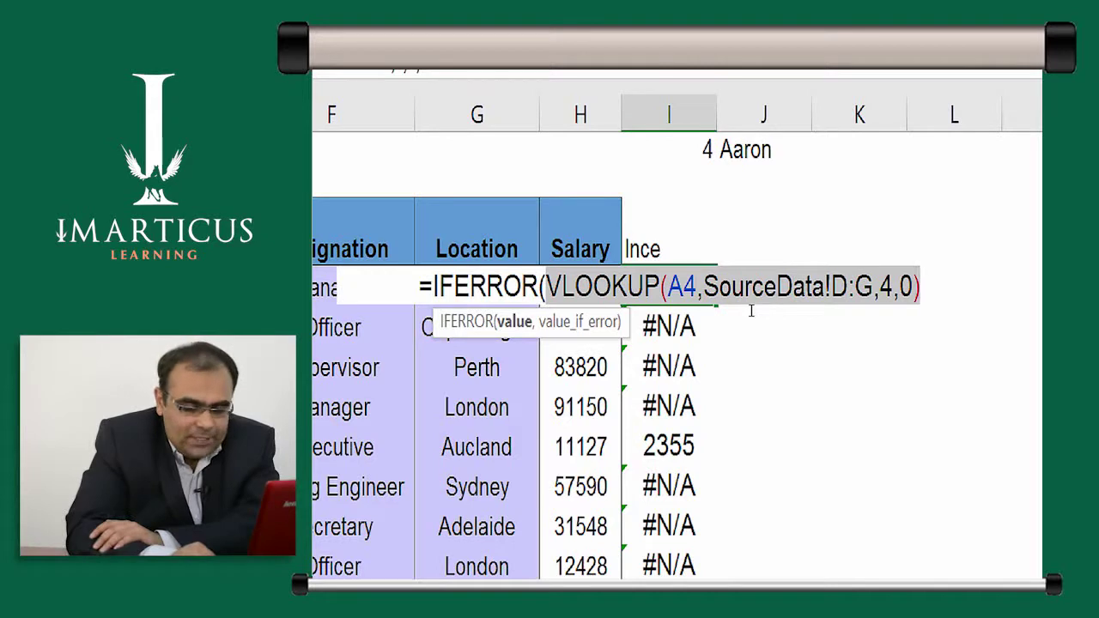
# Begin the value_if_error argument after the VLOOKUP in the I4 formula and try 0 as the fallback value
pyautogui.press('Right')
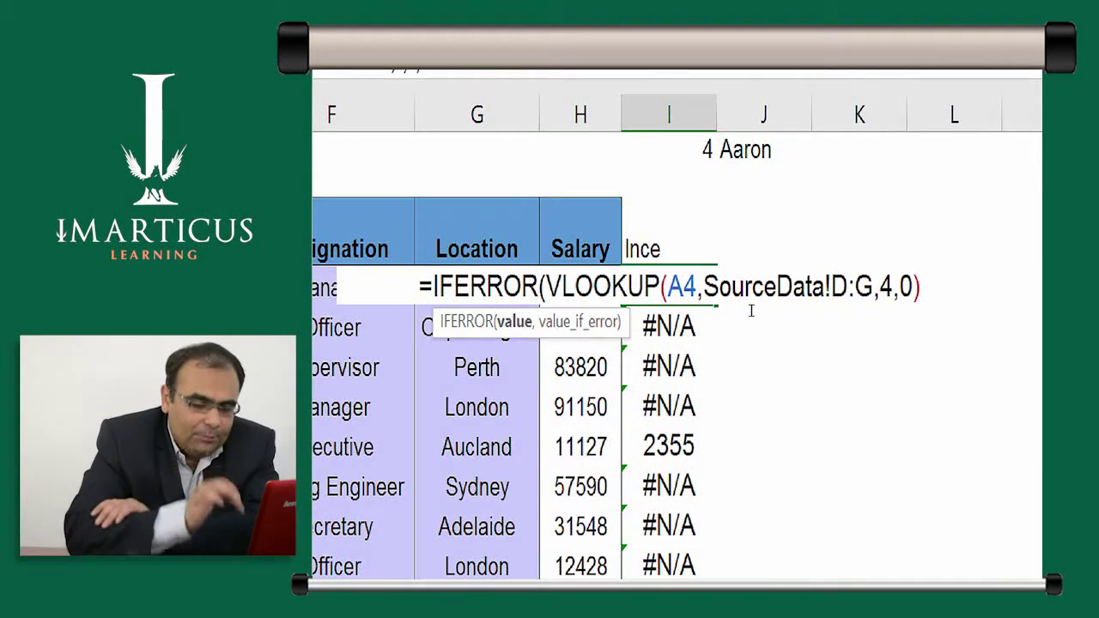
pyautogui.write(',')
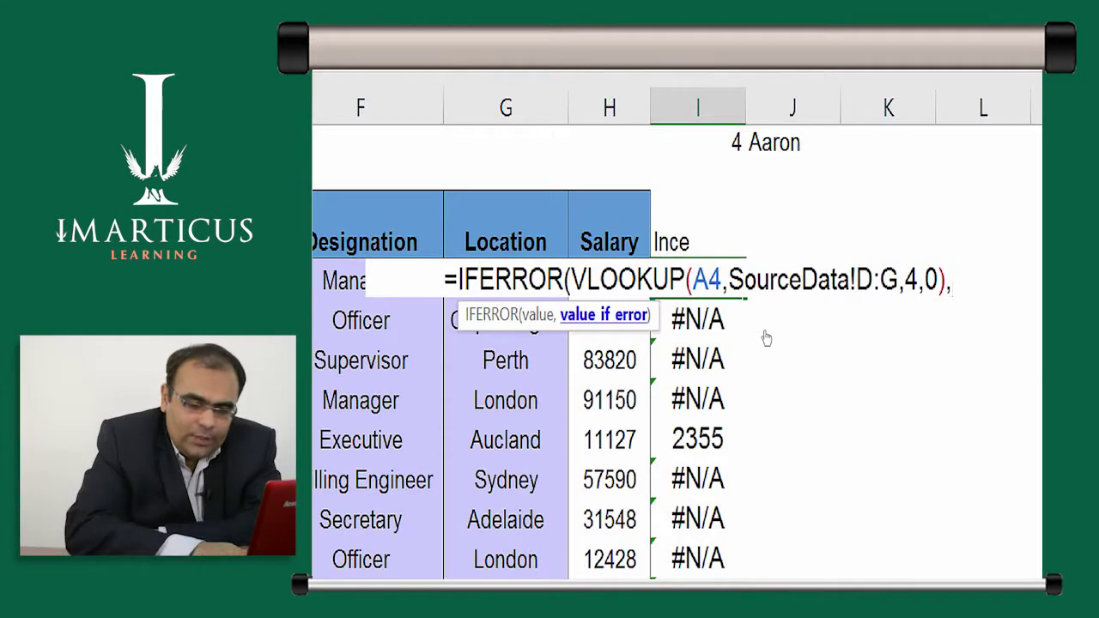
pyautogui.write('0')
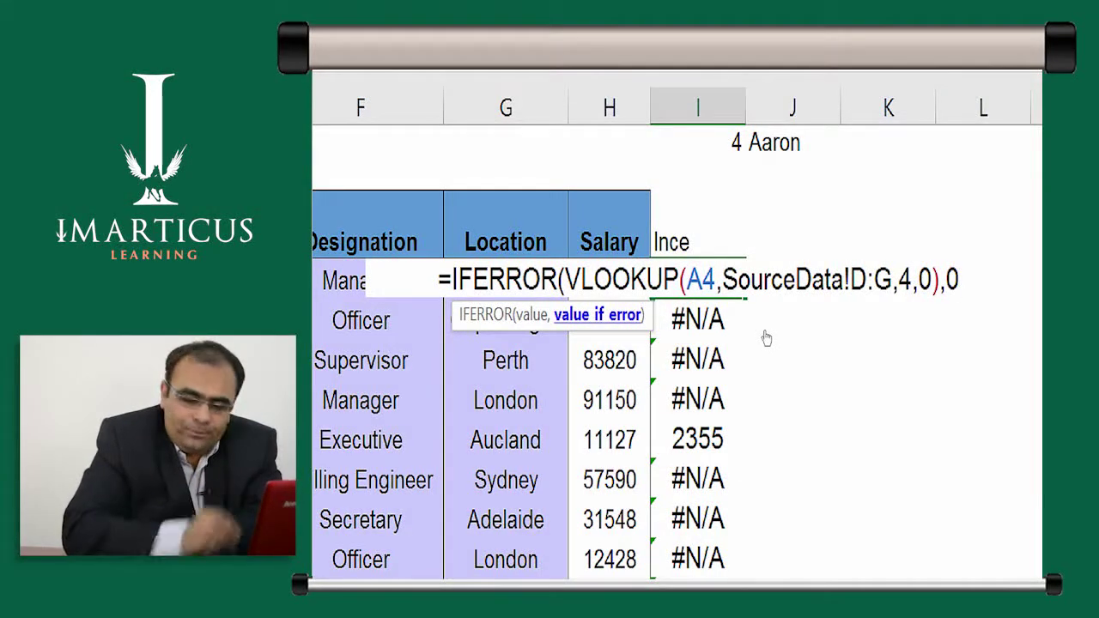
pyautogui.press('BackSpace')
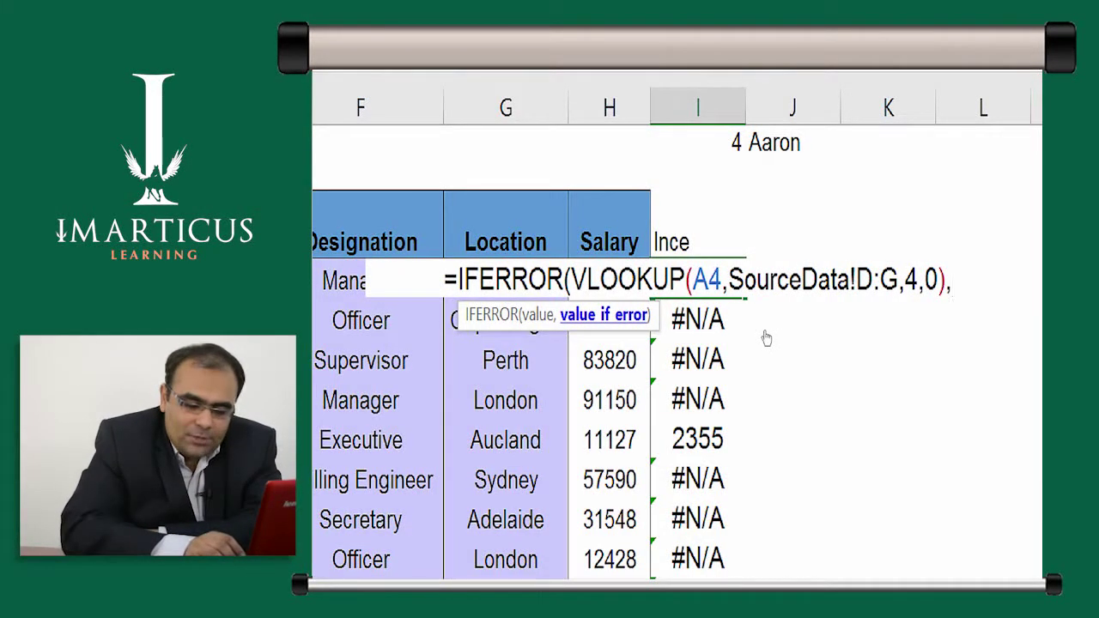
# Try an empty string and the placeholder "text" as the IFERROR fallback value in I4, and clear the entry
pyautogui.write('""')
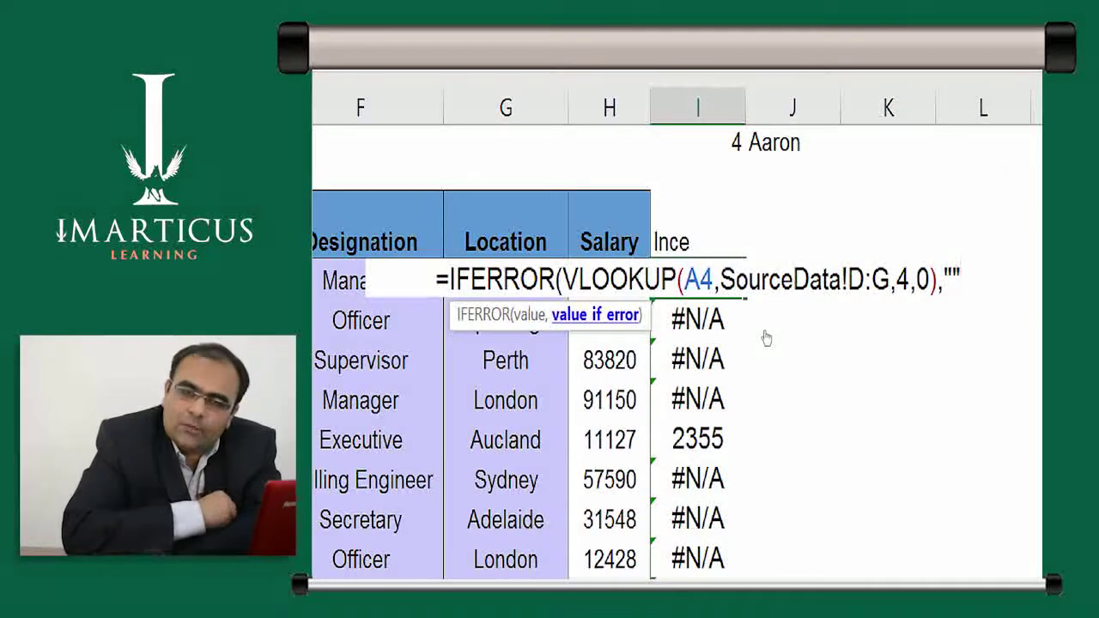
pyautogui.press('BackSpace')
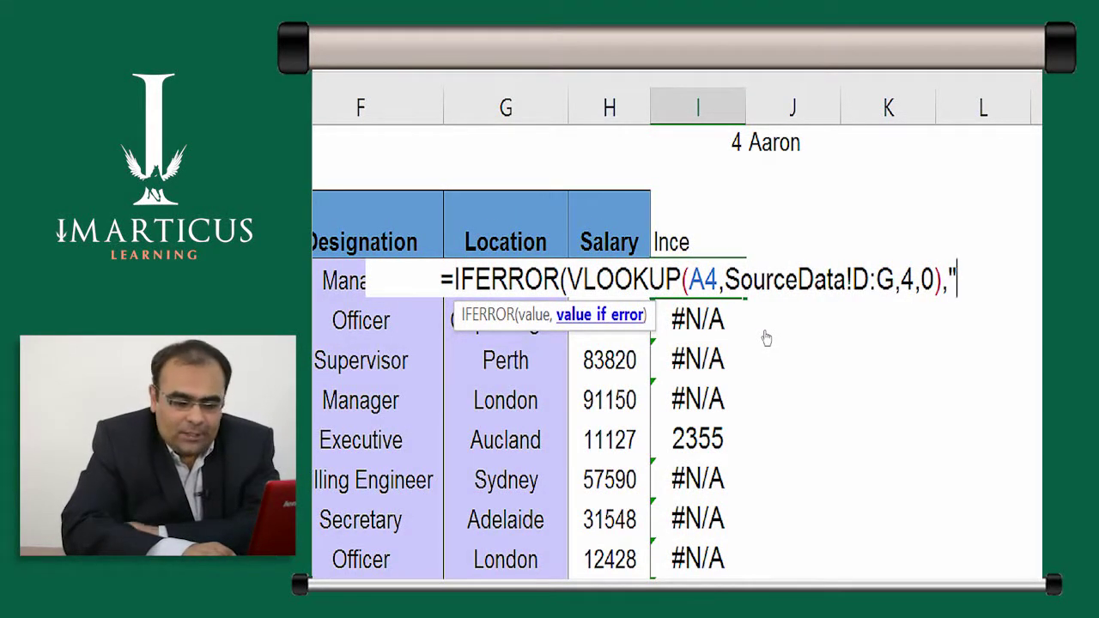
pyautogui.write('text"')
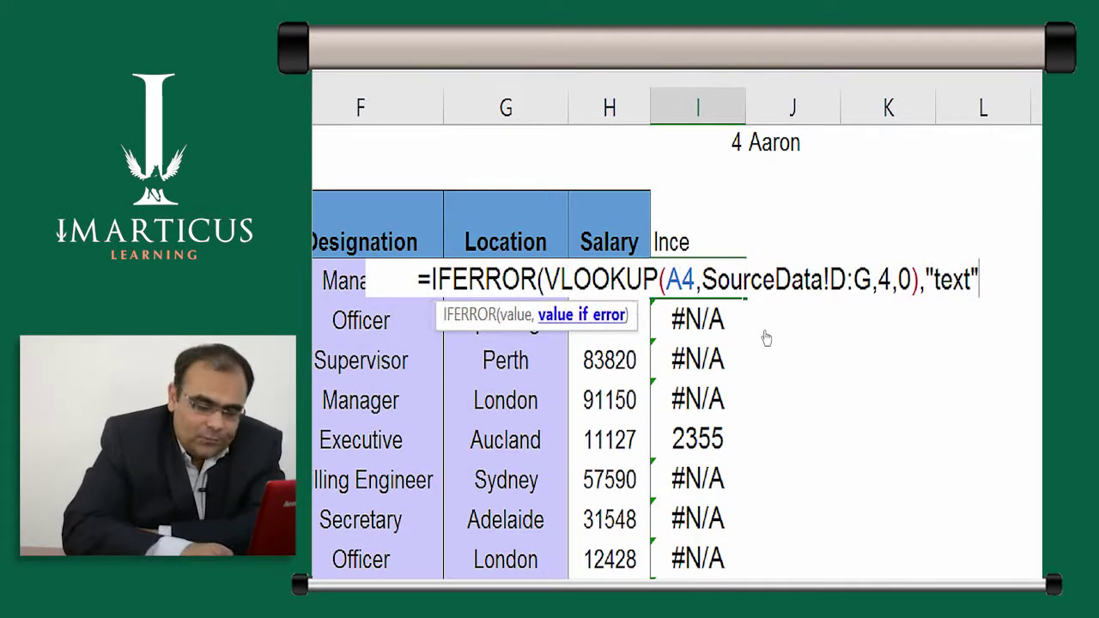
pyautogui.press('BackSpace')
pyautogui.press('BackSpace')
pyautogui.press('BackSpace')
pyautogui.press('BackSpace')
pyautogui.press('BackSpace')
pyautogui.press('BackSpace')
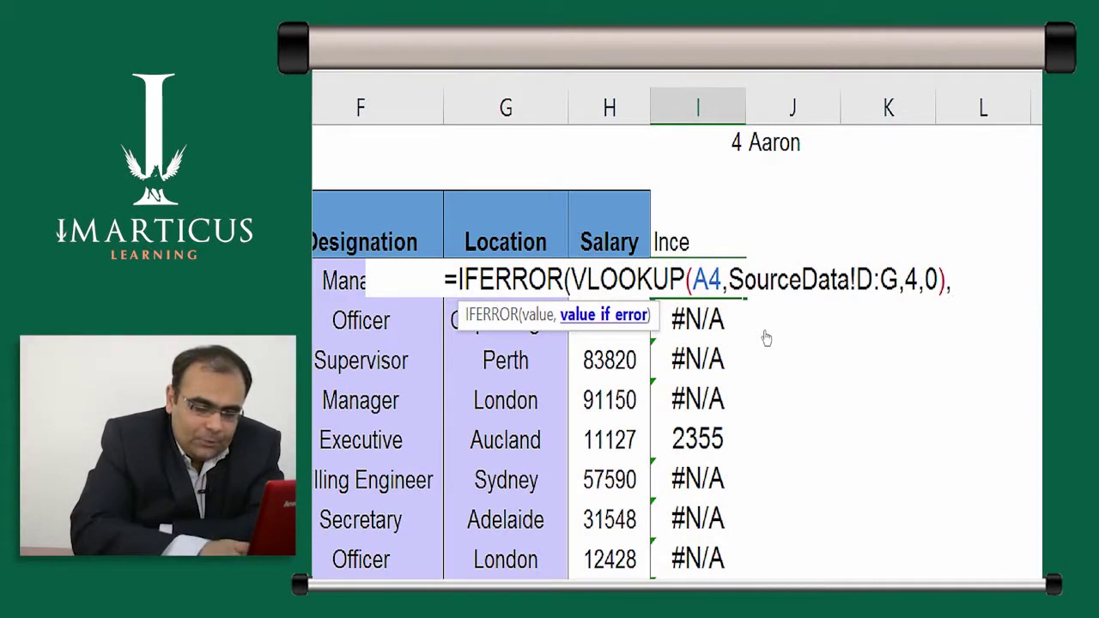
# Complete the IFERROR formula in I4 with 0 as the fallback value and fill it down the Ince column
pyautogui.write('0')
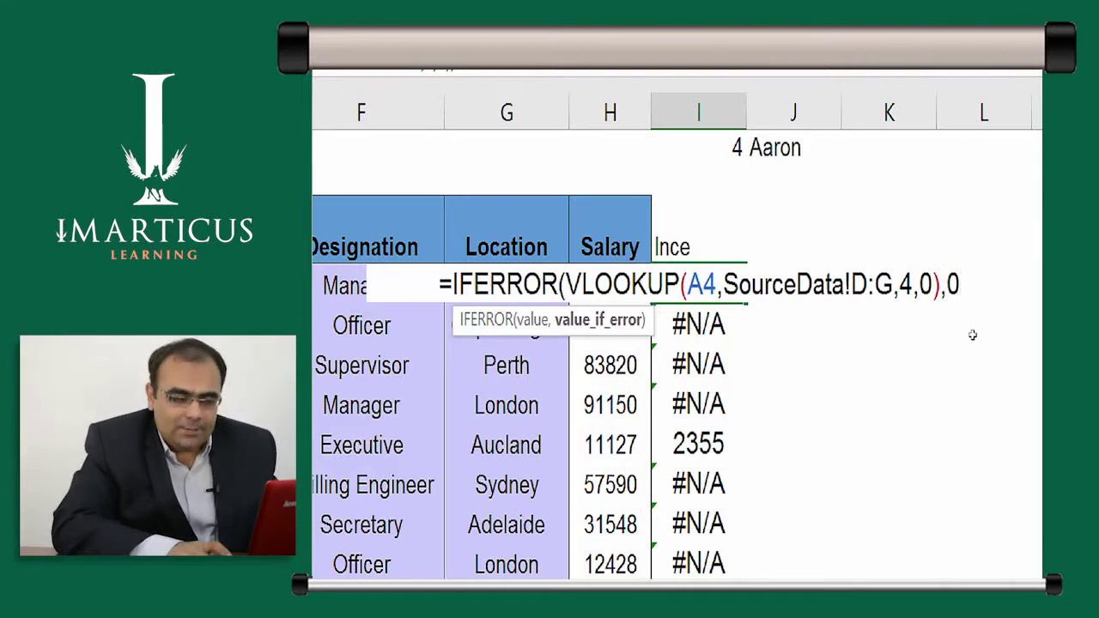
pyautogui.press('ctrl')
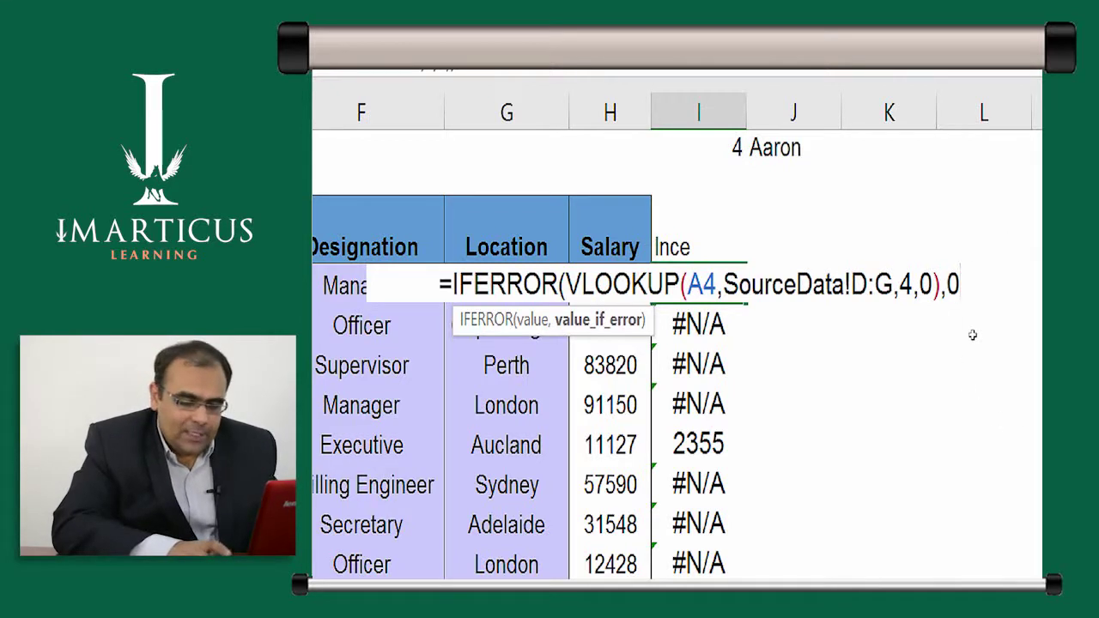
pyautogui.hotkey('ctrl', 'Return')
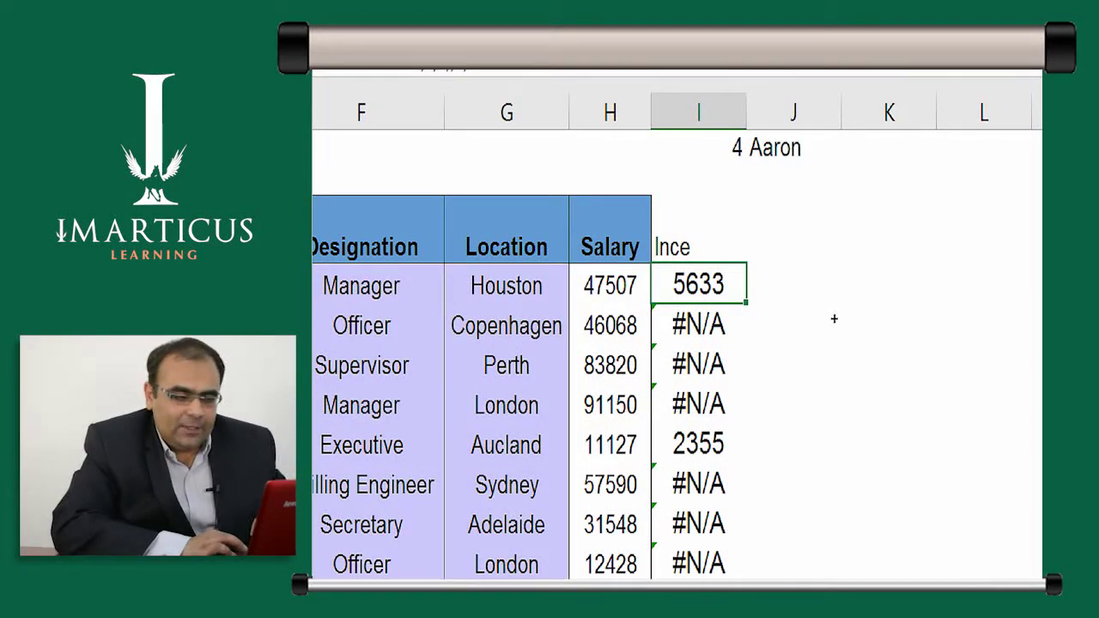
pyautogui.hotkey('ctrl', 'shift', 'Down')
pyautogui.hotkey('ctrl', 'd')
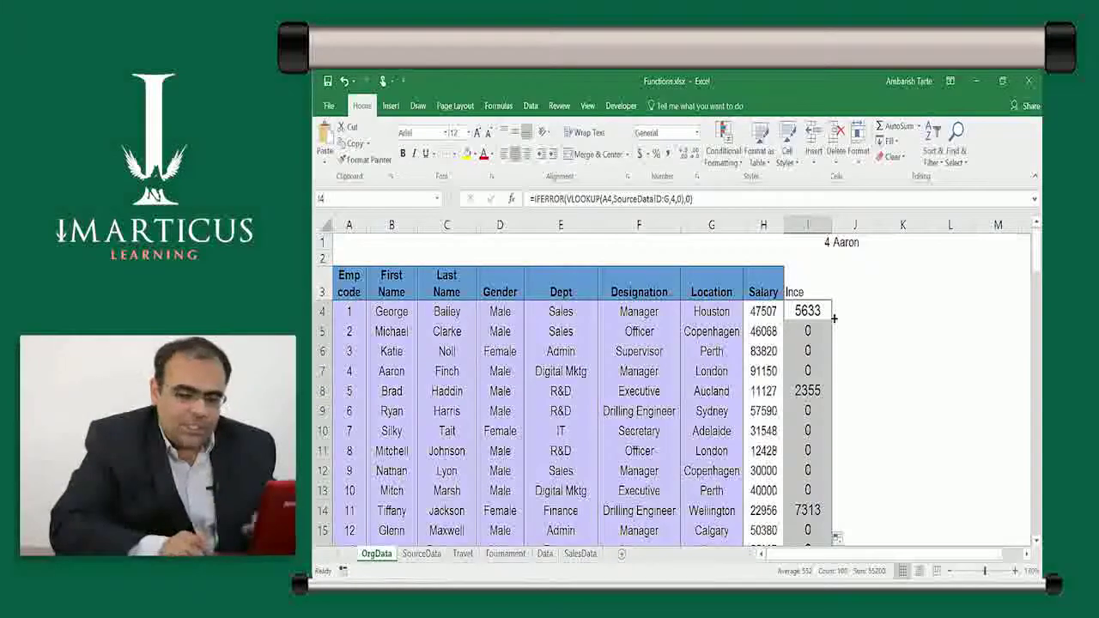
pyautogui.click(834, 319)
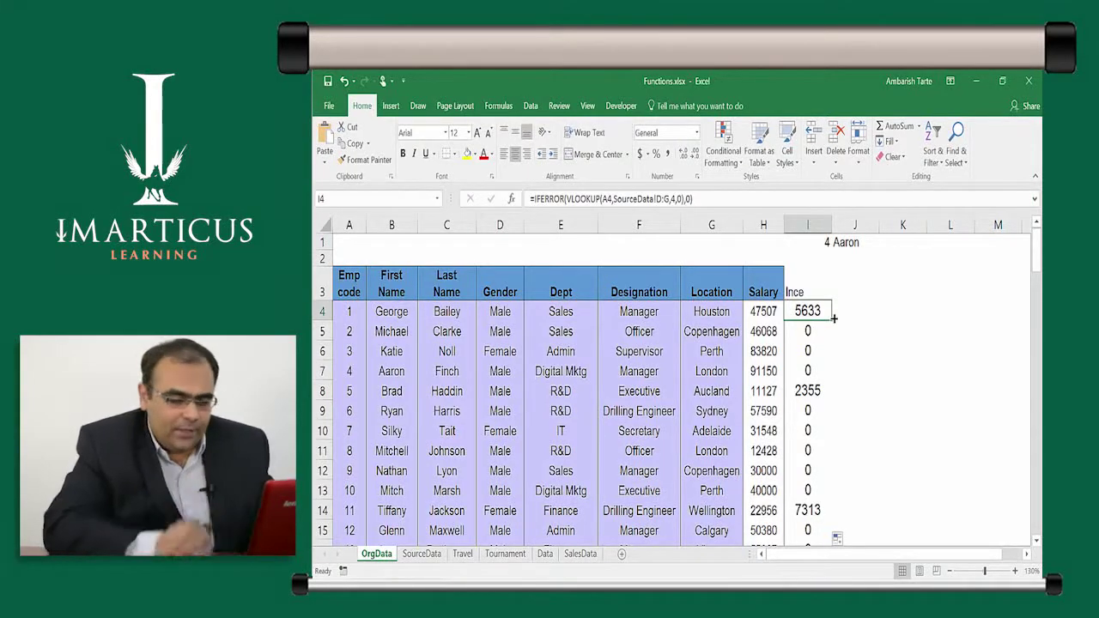
# Review the Emp ID column on the SourceData sheet from its header in D3 down through the IDs
pyautogui.hotkey('ctrl', 'pagedown')
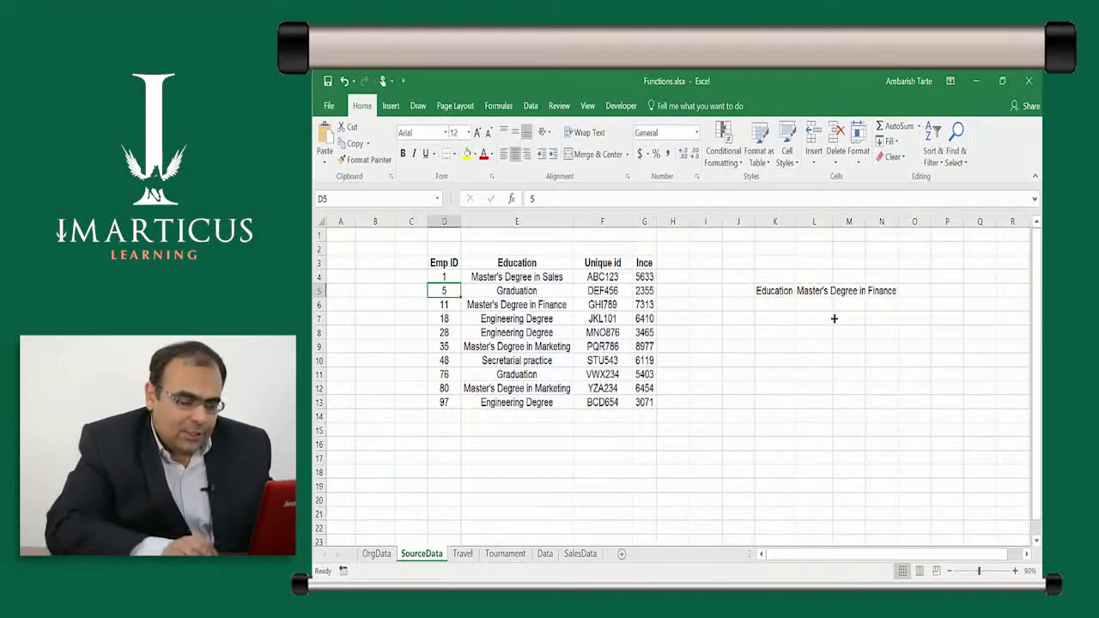
pyautogui.press('Up')
pyautogui.press('Up')
pyautogui.press('Up')
pyautogui.hotkey('ctrl', 'shift', 'Down')
pyautogui.hotkey('ctrl', 'shift', 'Up')
pyautogui.hotkey('ctrl', 'shift', 'Down')
pyautogui.press('Up')
pyautogui.hotkey('shift', 'Down')
pyautogui.hotkey('shift', 'Down')
pyautogui.press('Down')
pyautogui.hotkey('ctrl', 'shift', 'Down')
pyautogui.hotkey('ctrl', 'shift', 'Up')
pyautogui.hotkey('shift', 'Down')
pyautogui.hotkey('shift', 'Up')
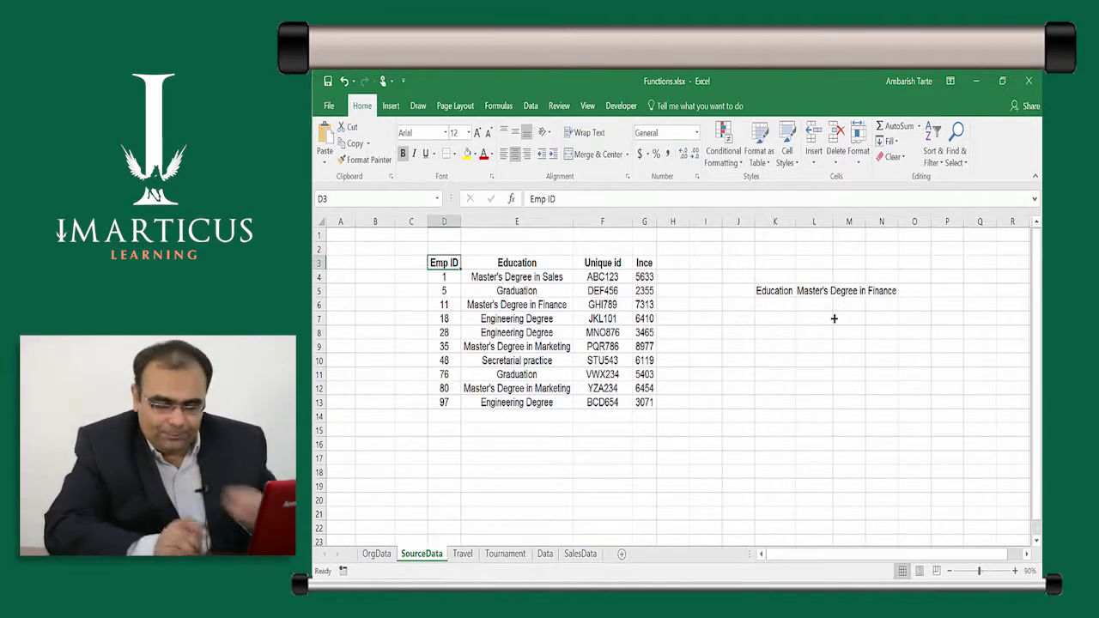
# Return to the OrgData sheet and inspect the formula in I4 without changing it
pyautogui.hotkey('ctrl', 'pageup')
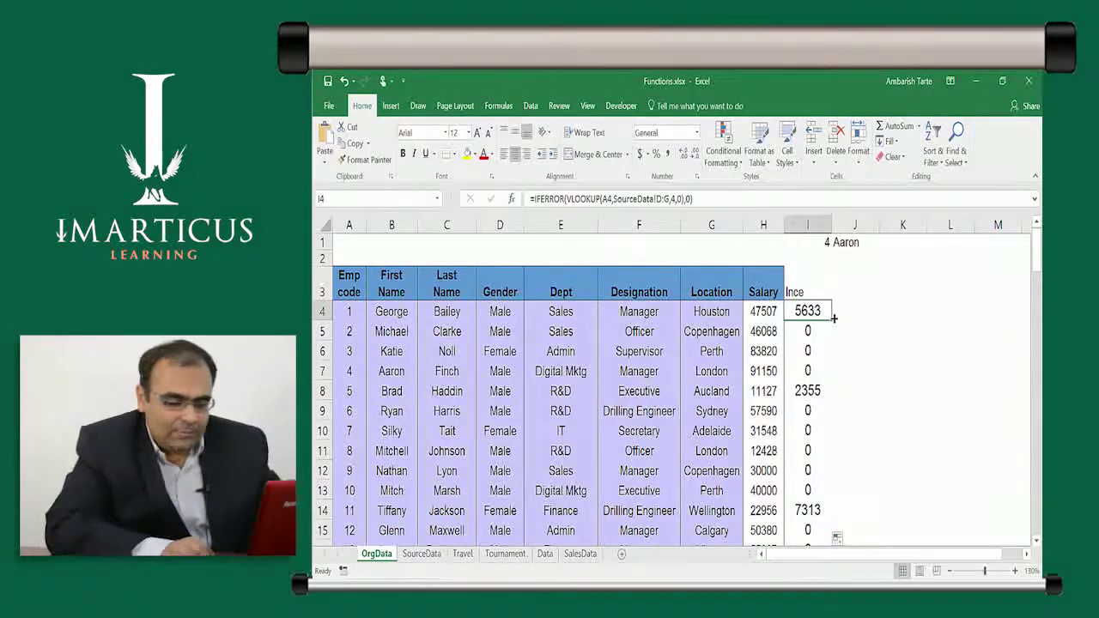
pyautogui.press('F2')
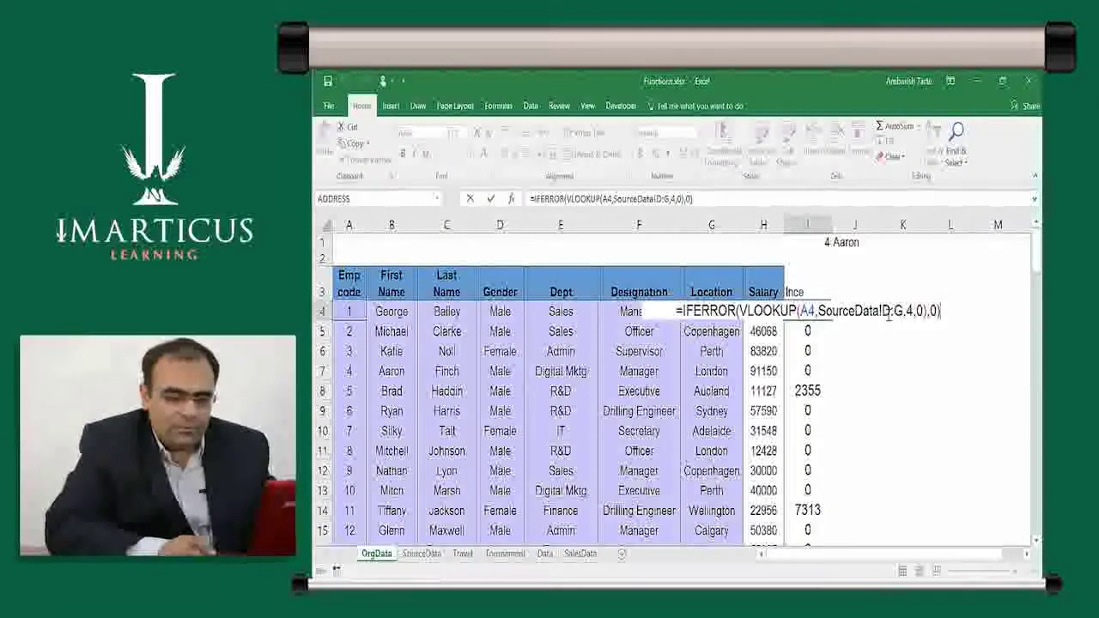
pyautogui.hotkey('ctrl', 'Return')
# Compare the employee codes on OrgData with those on SourceData by alternating between the two sheets, ending on SourceData
pyautogui.hotkey('ctrl', 'pagedown')
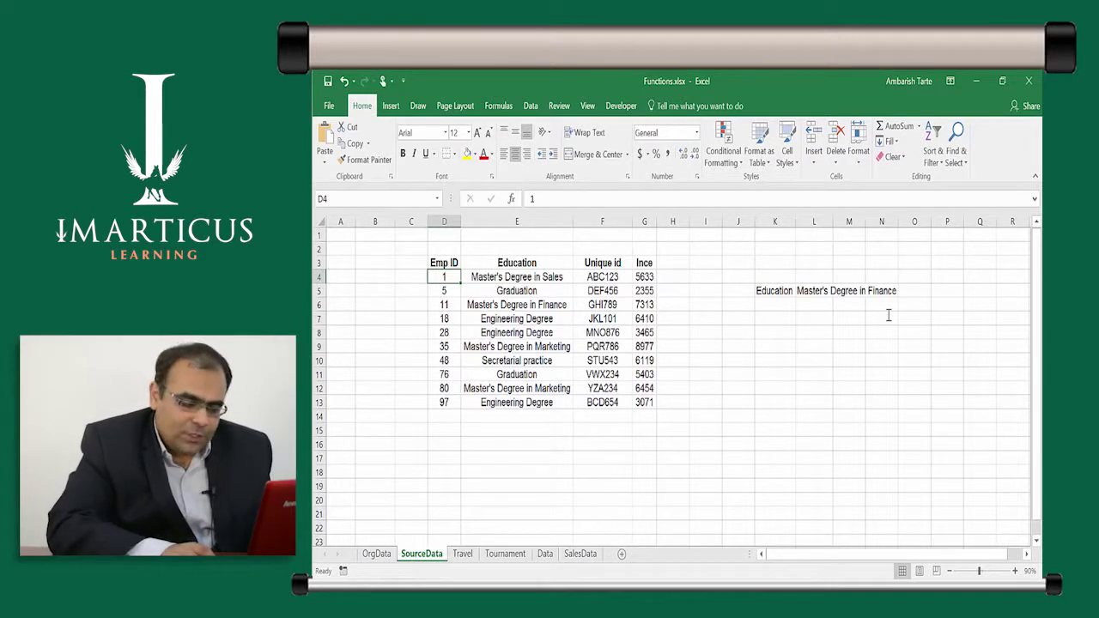
pyautogui.hotkey('ctrl', 'pageup')
pyautogui.hotkey('ctrl', 'pagedown')
pyautogui.hotkey('ctrl', 'pageup')
pyautogui.hotkey('ctrl', 'pagedown')
pyautogui.hotkey('ctrl', 'pageup')
pyautogui.hotkey('ctrl', 'pagedown')
pyautogui.hotkey('ctrl', 'pageup')
pyautogui.hotkey('ctrl', 'pagedown')
pyautogui.hotkey('ctrl', 'pageup')
pyautogui.hotkey('ctrl', 'pagedown')
pyautogui.hotkey('ctrl', 'pageup')
pyautogui.hotkey('ctrl', 'pagedown')
pyautogui.hotkey('ctrl', 'pageup')
pyautogui.hotkey('ctrl', 'pagedown')
pyautogui.hotkey('ctrl', 'pageup')
pyautogui.hotkey('ctrl', 'pagedown')
pyautogui.hotkey('ctrl', 'pageup')
pyautogui.hotkey('ctrl', 'pagedown')
pyautogui.hotkey('ctrl', 'pageup')
pyautogui.hotkey('ctrl', 'pagedown')
pyautogui.hotkey('ctrl', 'pageup')
pyautogui.hotkey('ctrl', 'pagedown')
pyautogui.hotkey('ctrl', 'pageup')
pyautogui.hotkey('ctrl', 'pagedown')
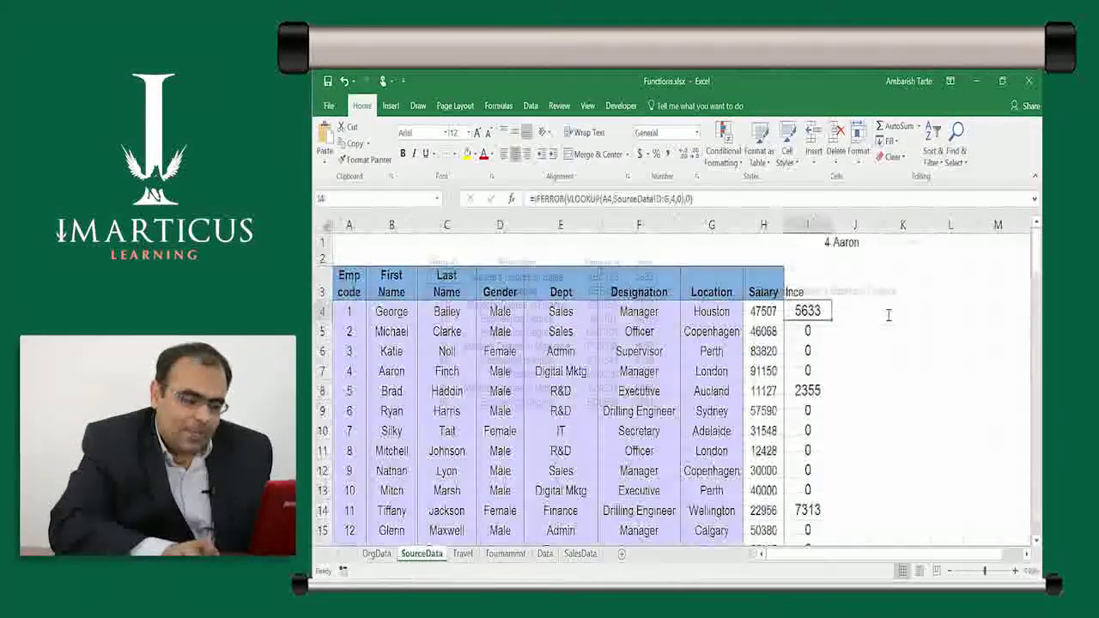
pyautogui.hotkey('ctrl', 'pageup')
pyautogui.hotkey('ctrl', 'pagedown')
pyautogui.hotkey('ctrl', 'pageup')
pyautogui.hotkey('ctrl', 'pagedown')
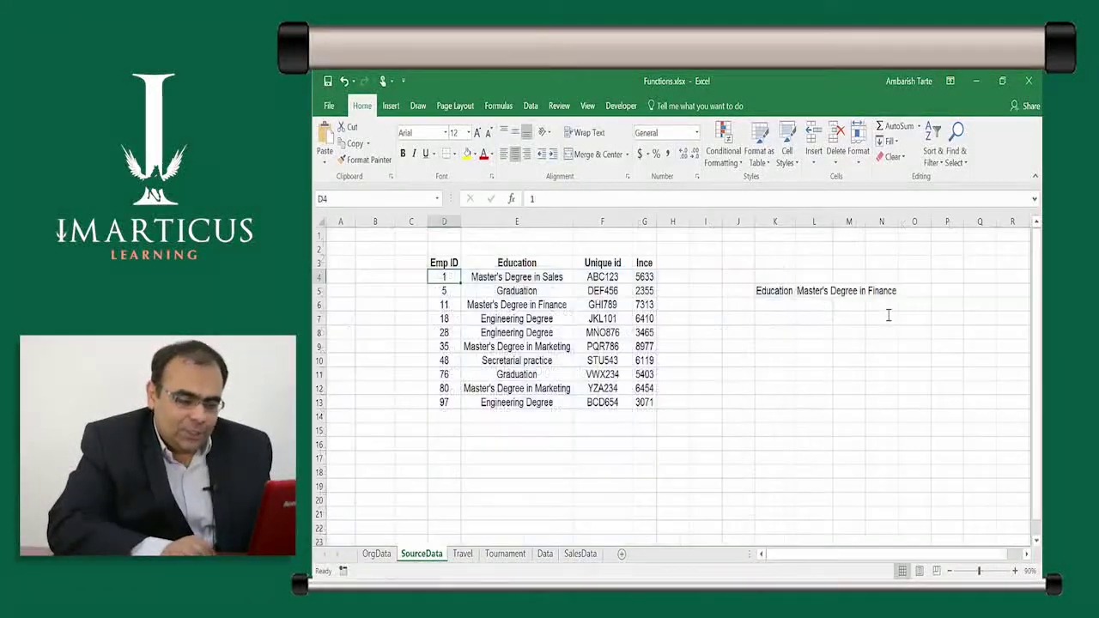
# Examine the order of the Emp ID and Education columns on SourceData, moving between their headers in D3 and E3
pyautogui.press('Up')
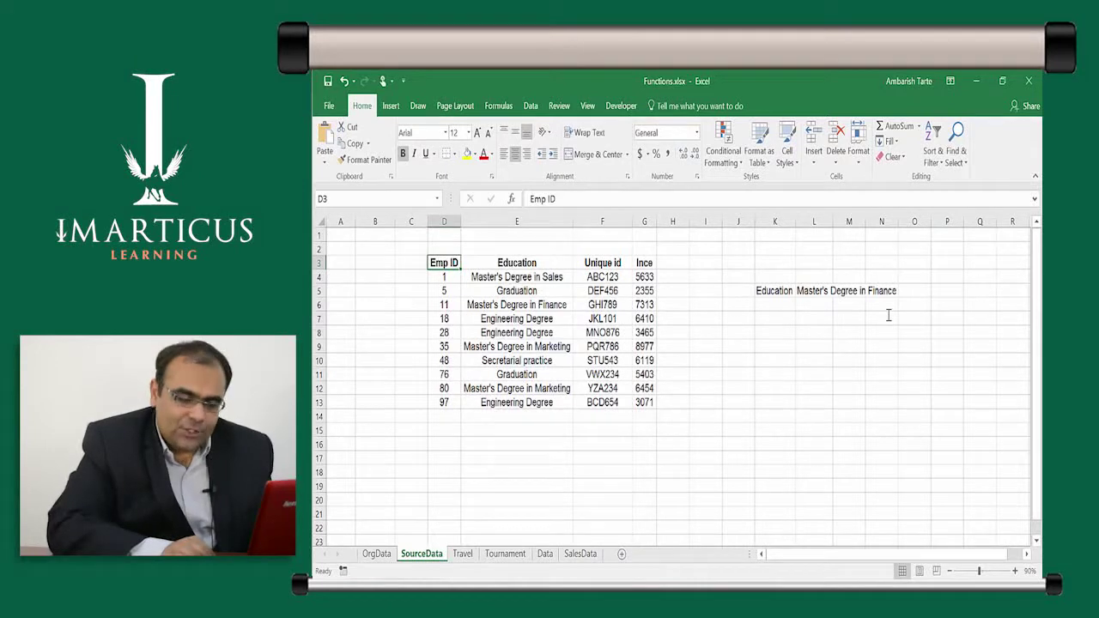
pyautogui.press('Right')
pyautogui.press('Left')
pyautogui.press('Right')
pyautogui.press('Left')
pyautogui.press('Right')
pyautogui.press('Left')
pyautogui.press('Right')
pyautogui.press('Left')
pyautogui.press('Right')
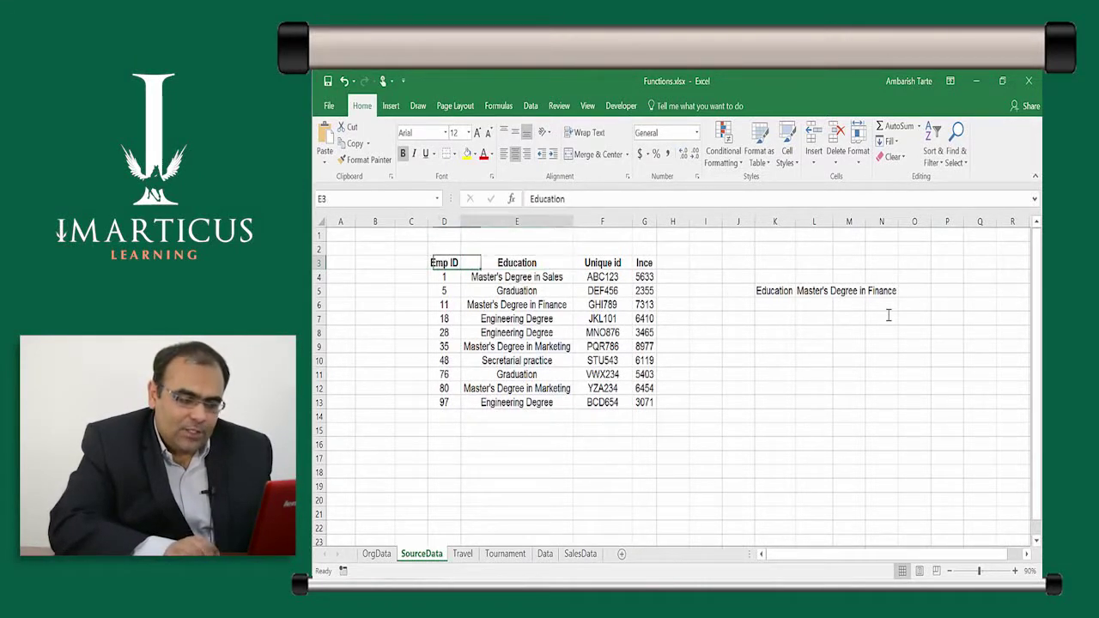
pyautogui.press('Left')
pyautogui.press('Right')
pyautogui.press('Left')
pyautogui.press('Right')
pyautogui.press('Left')
pyautogui.press('Left')
pyautogui.press('Right')
pyautogui.press('Right')
pyautogui.press('Left')
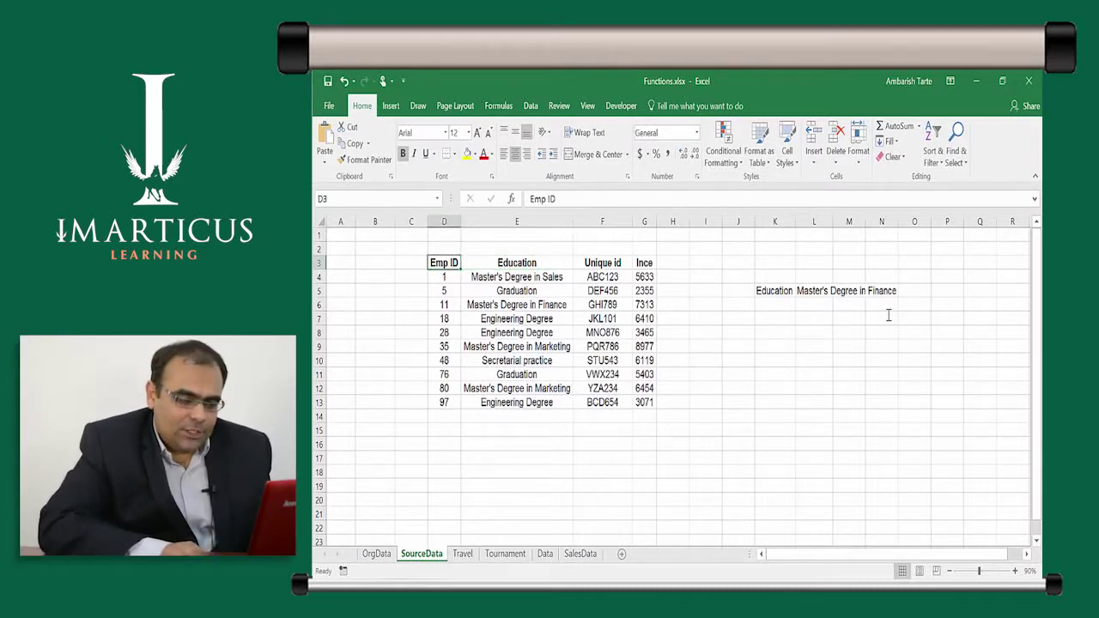
# Move the Education column, header included, from E3:E13 to the empty column starting at C3
pyautogui.press('Right')
pyautogui.hotkey('ctrl', 'shift', 'Down')
pyautogui.hotkey('ctrl', 'c')
pyautogui.press('Left')
pyautogui.press('Left')
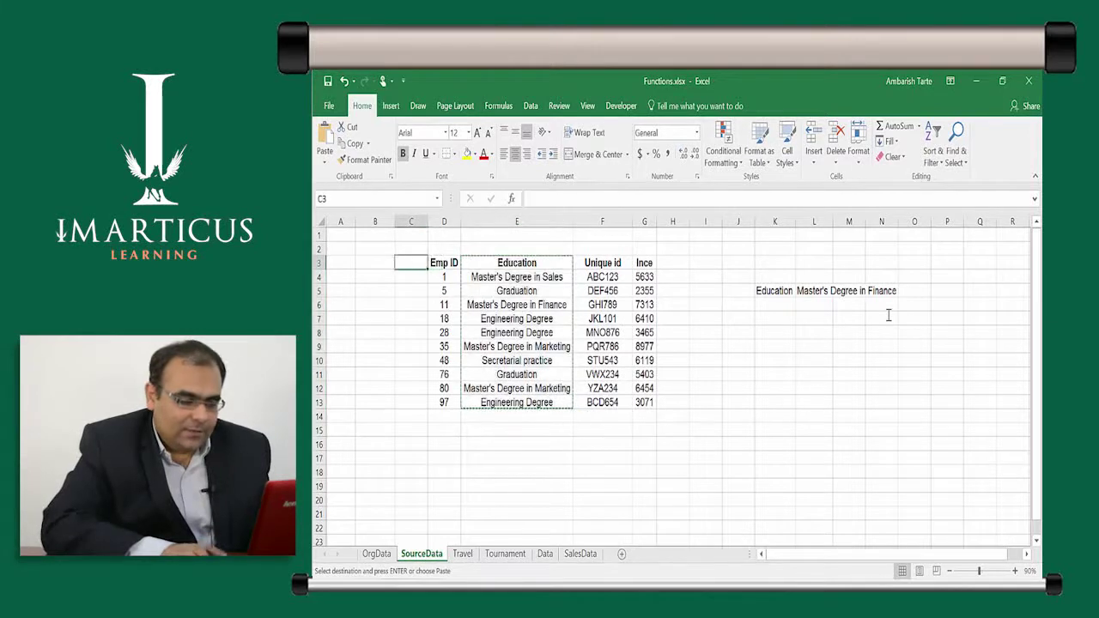
pyautogui.hotkey('ctrl', 'v')
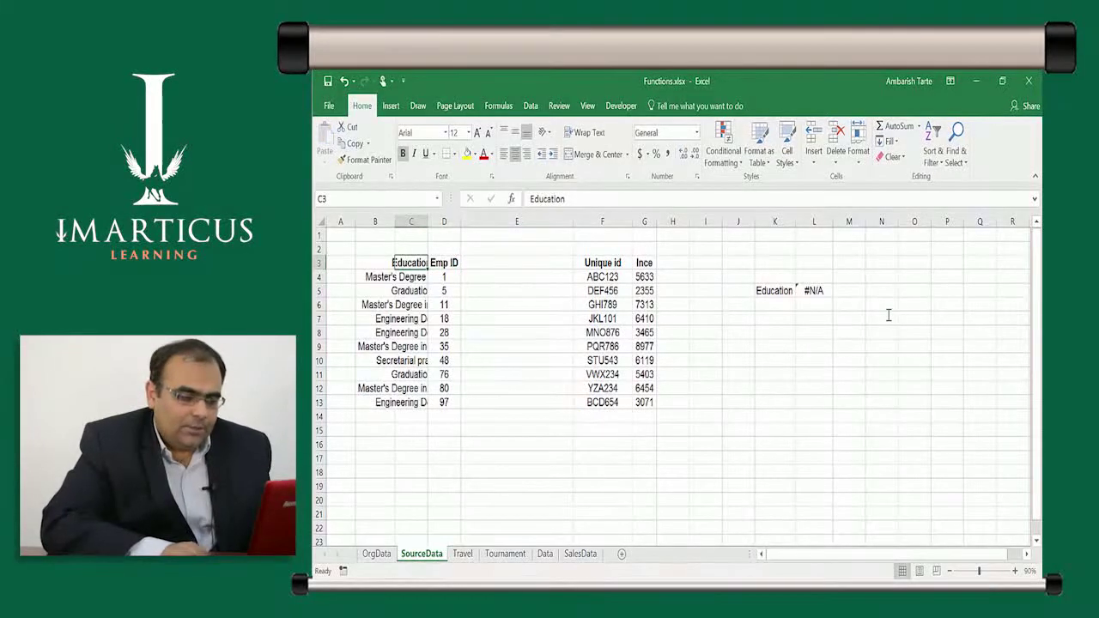
# Move the Education and Emp ID block from C3:D13 one column over to start at D3
pyautogui.press('Right')
pyautogui.hotkey('shift', 'Left')
pyautogui.hotkey('ctrl', 'shift', 'Down')
pyautogui.hotkey('ctrl', 'x')
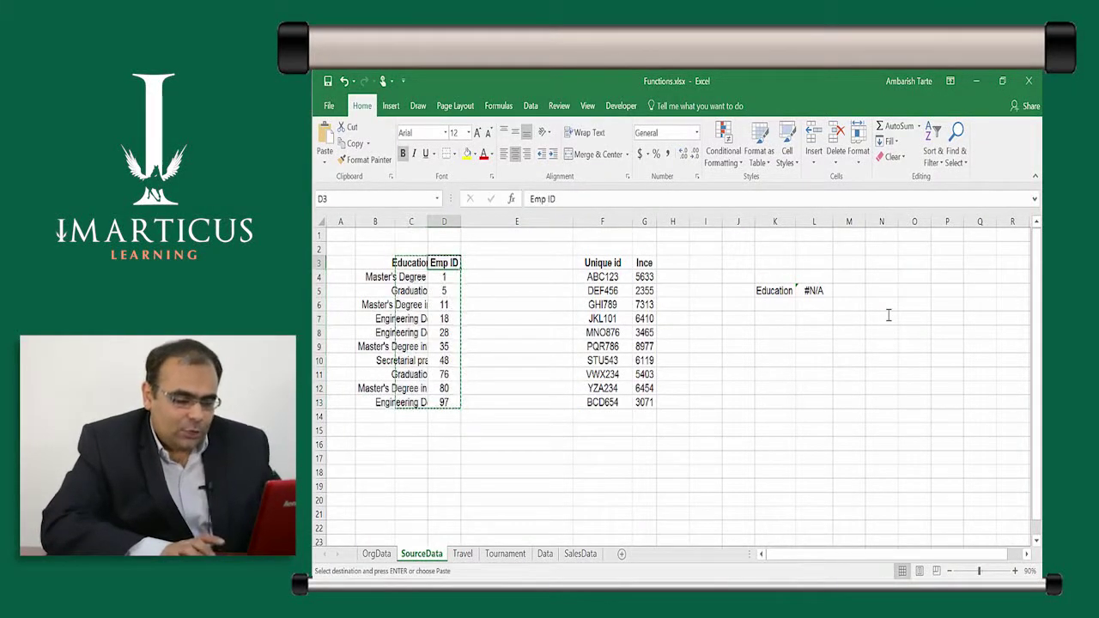
pyautogui.hotkey('ctrl', 'v')
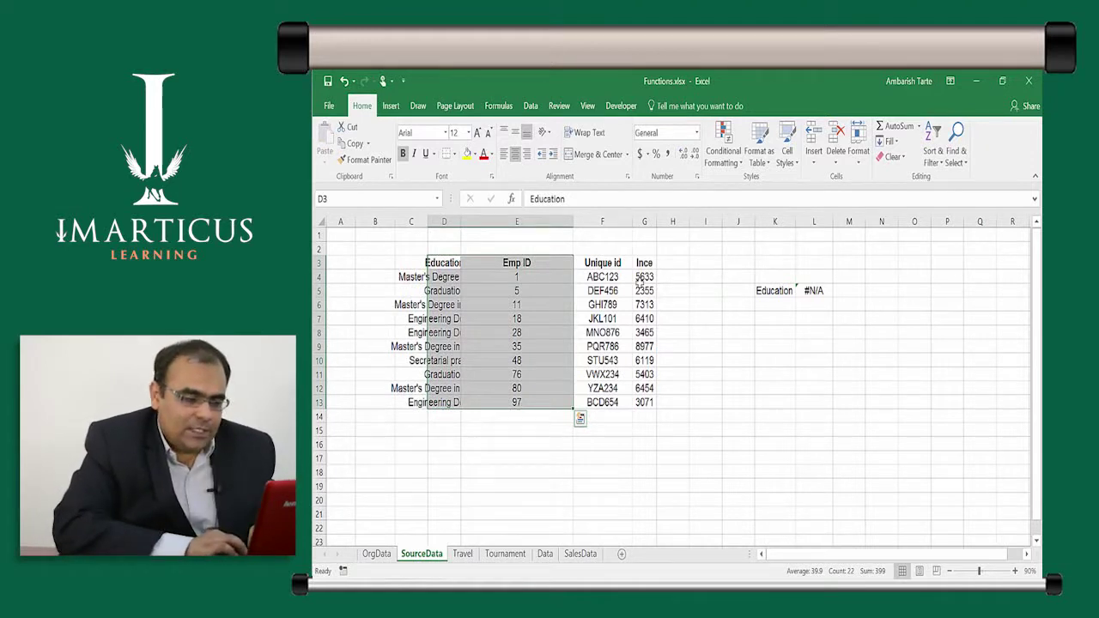
# Check the relocated Emp ID values in column E, ending on E4
pyautogui.click(495, 318)
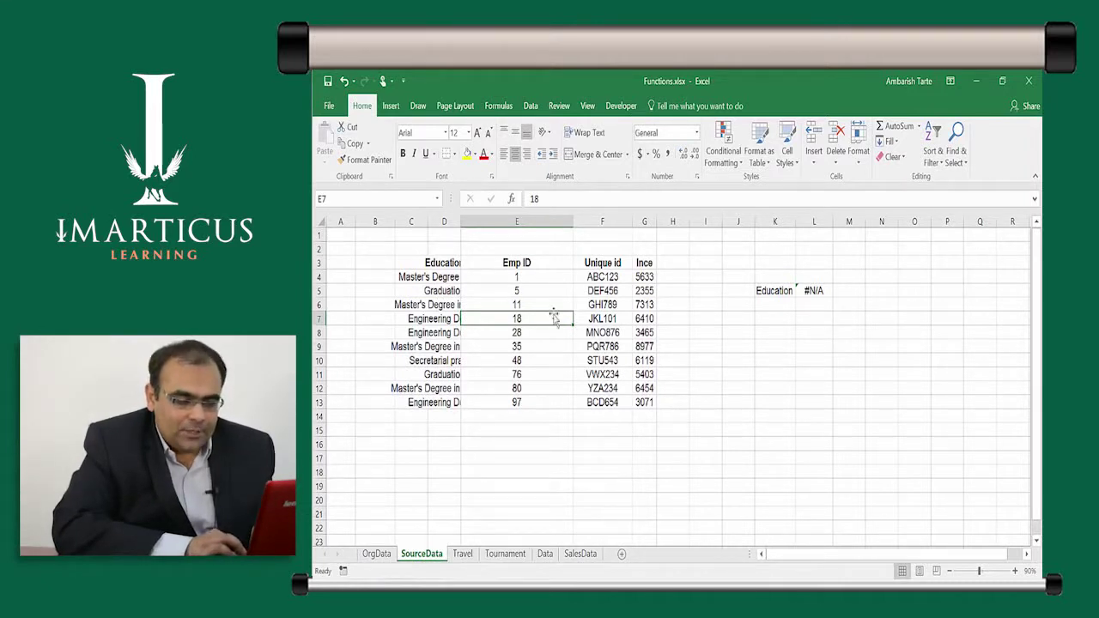
pyautogui.click(515, 304)
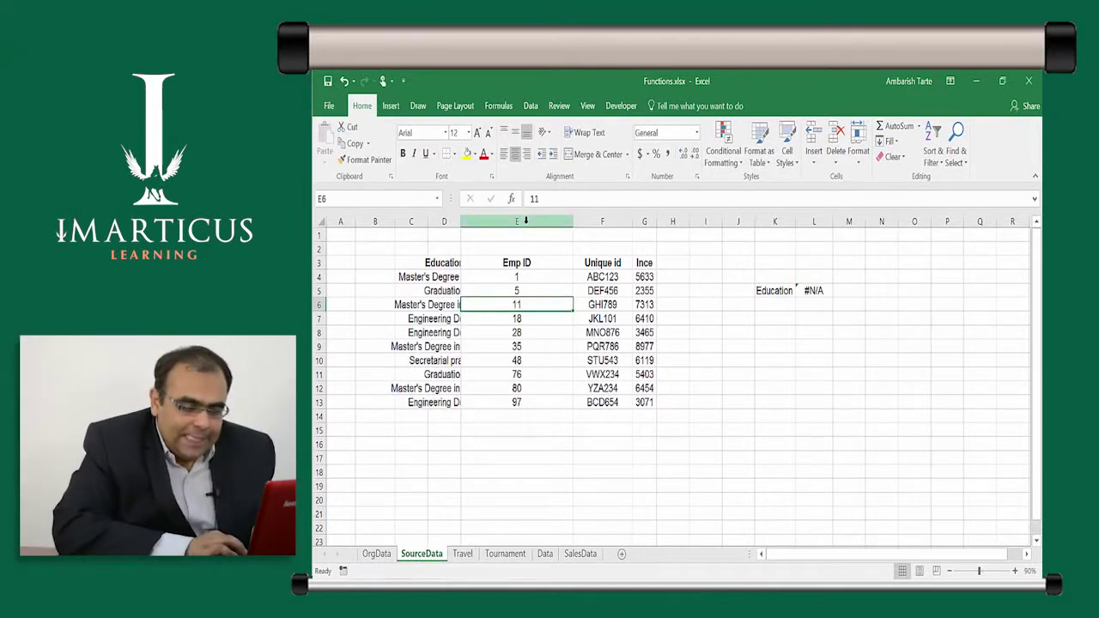
pyautogui.click(527, 281)
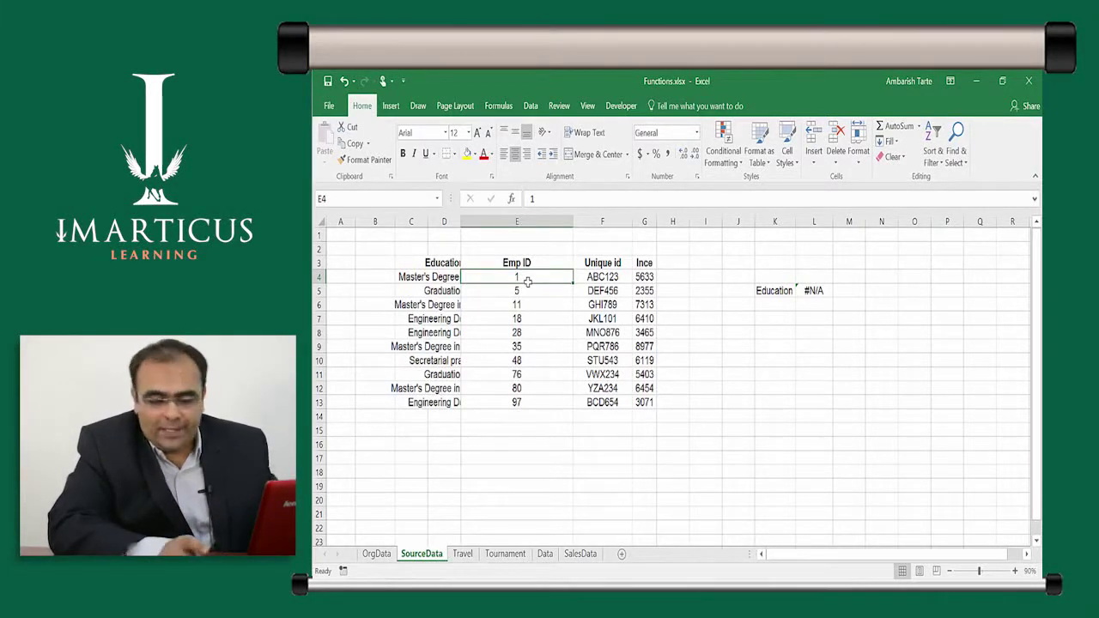
# Return to OrgData and review the Ince column's results from I4 down past row 22, ending back on I4
pyautogui.hotkey('ctrl', 'pageup')
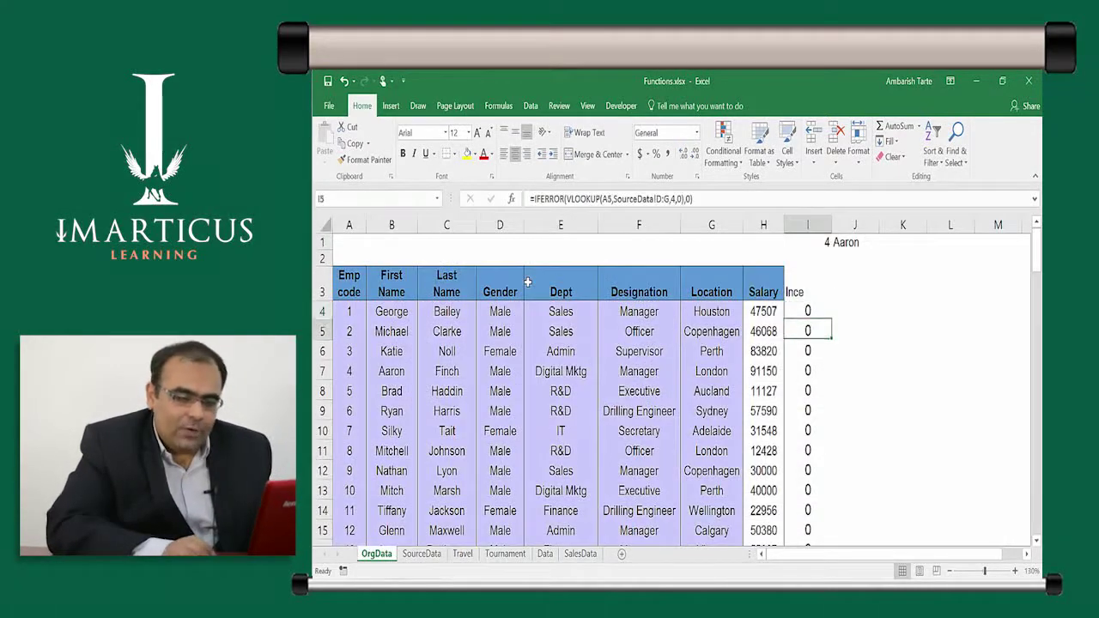
pyautogui.press('Up')
pyautogui.press('Down')
pyautogui.press('Down')
pyautogui.press('Down')
pyautogui.press('Down')
pyautogui.press('Down')
pyautogui.press('Down')
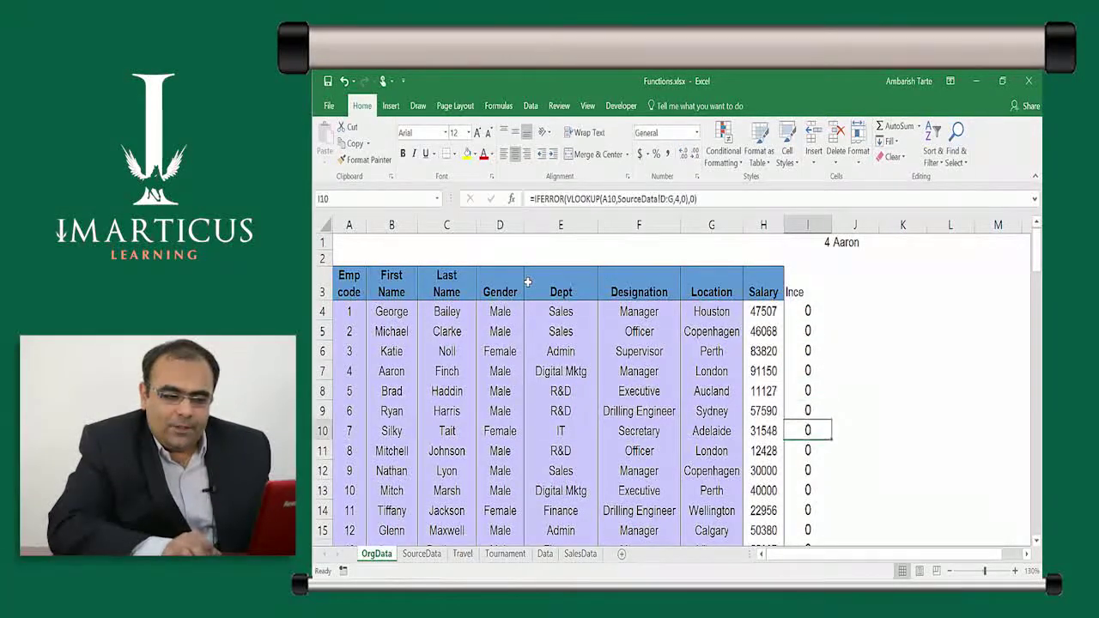
pyautogui.press('Down')
pyautogui.press('Down')
pyautogui.press('Down')
pyautogui.press('Down')
pyautogui.press('Down')
pyautogui.press('Down')
pyautogui.press('Down')
pyautogui.press('Down')
pyautogui.press('Down')
pyautogui.press('Down')
pyautogui.press('Down')
pyautogui.press('Down')
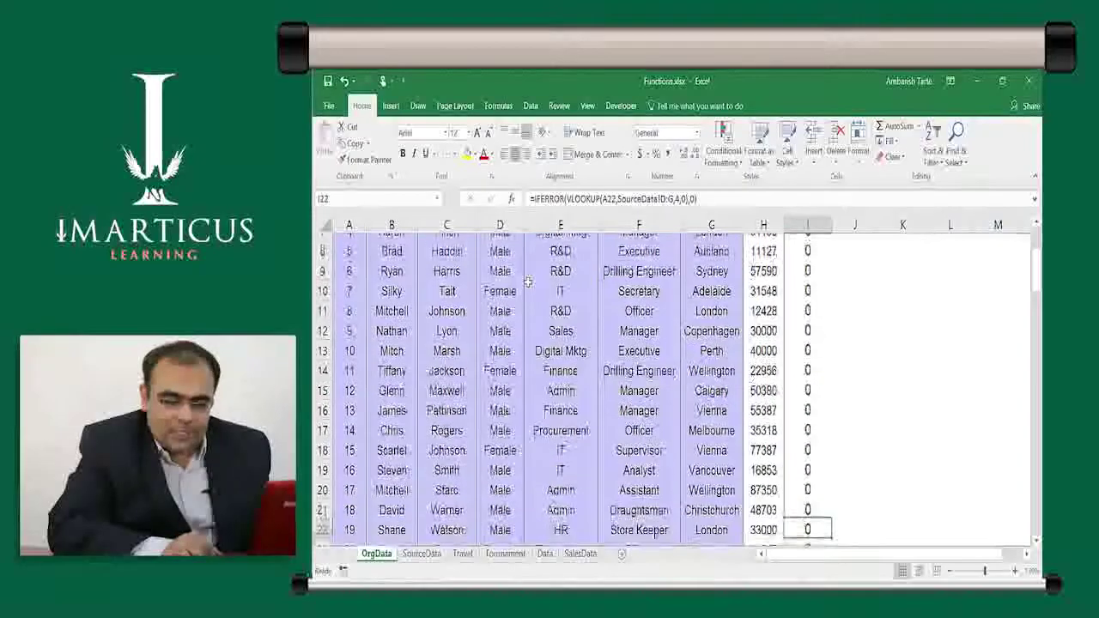
pyautogui.press('Down')
pyautogui.press('Down')
pyautogui.press('Down')
pyautogui.press('Down')
pyautogui.press('Down')
pyautogui.press('Down')
pyautogui.press('Down')
pyautogui.press('Down')
pyautogui.press('Down')
pyautogui.press('Down')
pyautogui.press('Down')
pyautogui.press('Down')
pyautogui.press('Down')
pyautogui.hotkey('ctrl', 'Up')
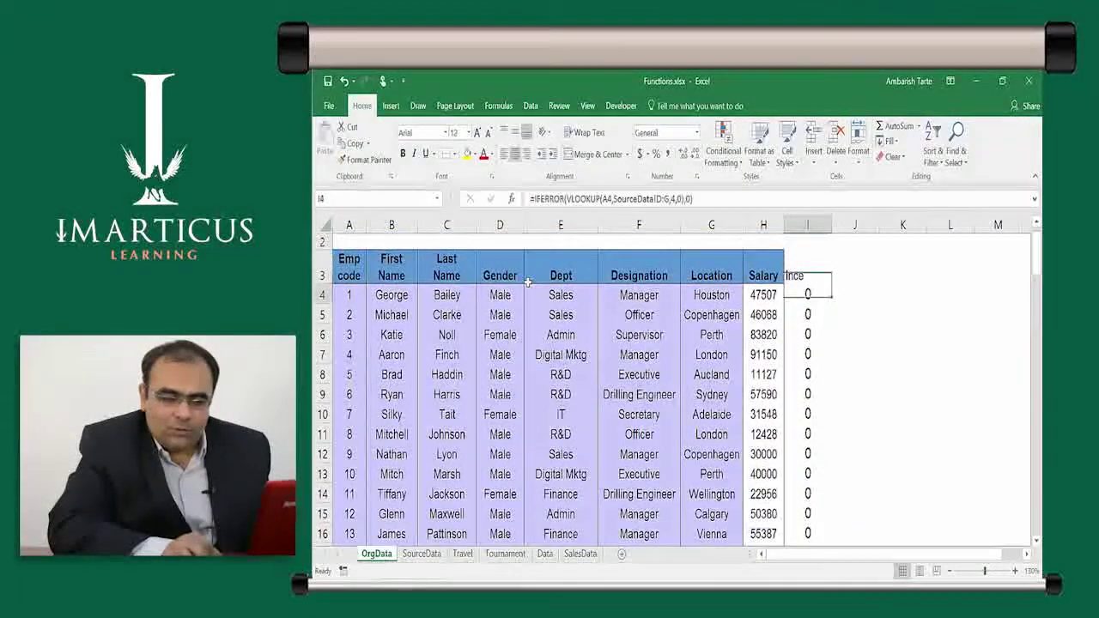
pyautogui.press('Down')
pyautogui.press('Up')
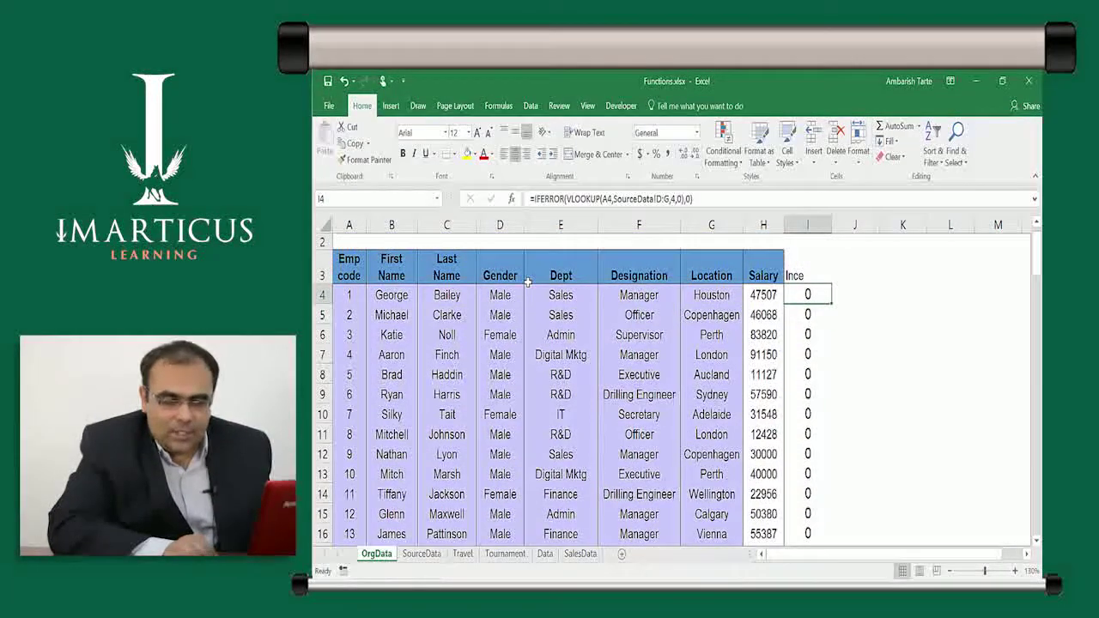
# Review the Ince column's lookup results row by row from I4 to I15, and return to the column's start
pyautogui.press('Down')
pyautogui.press('Down')
pyautogui.press('Down')
pyautogui.press('Down')
pyautogui.press('Down')
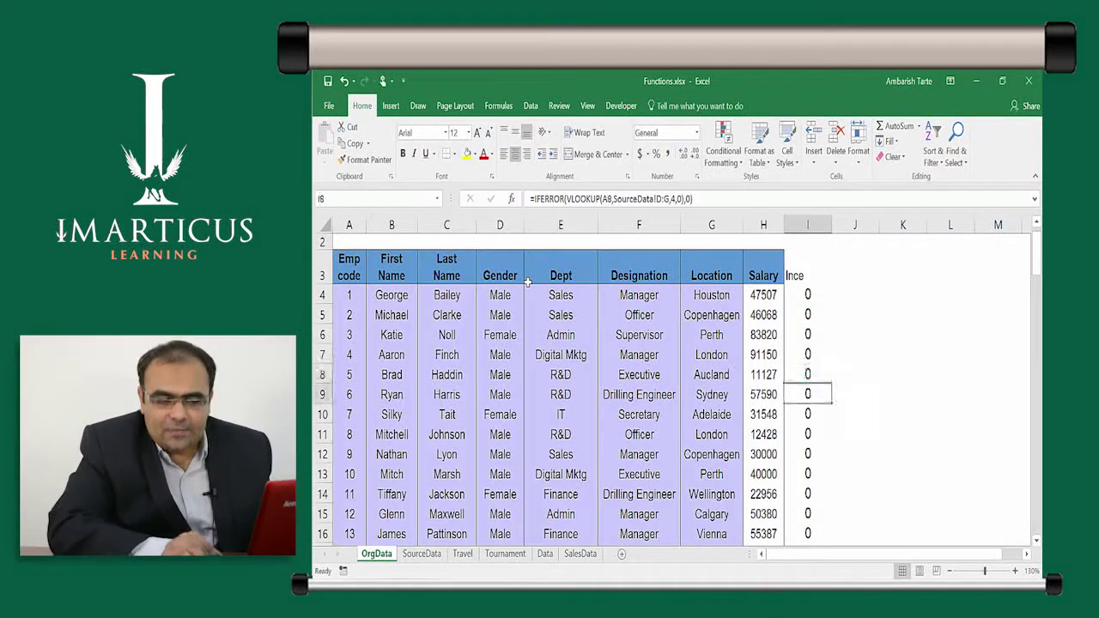
pyautogui.press('Down')
pyautogui.press('Down')
pyautogui.press('Down')
pyautogui.press('Down')
pyautogui.press('Down')
pyautogui.press('Down')
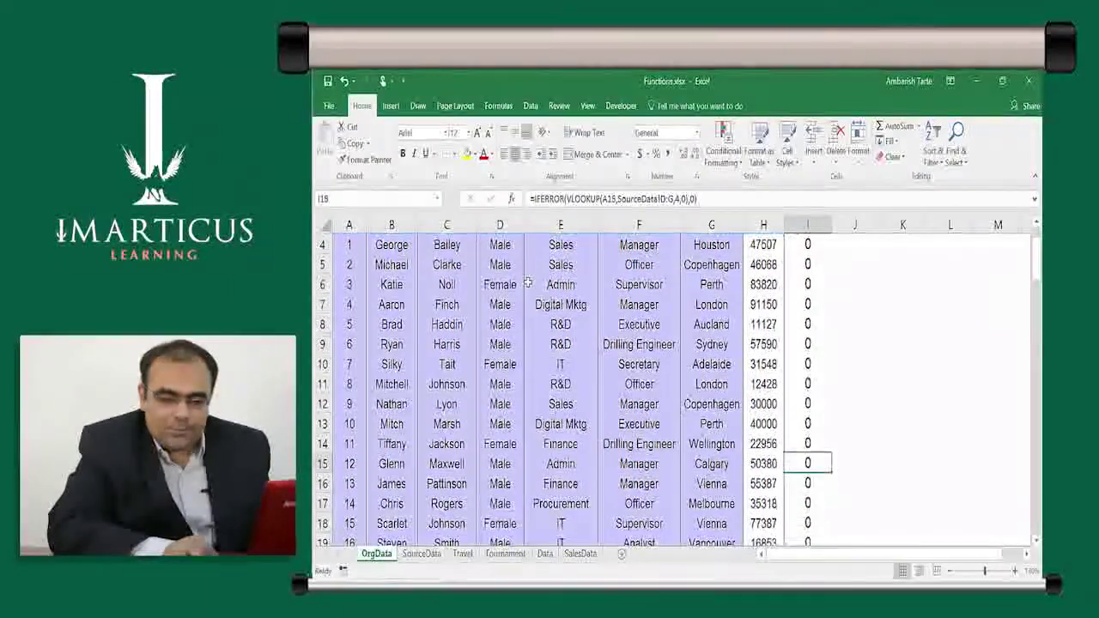
pyautogui.hotkey('ctrl', 'Up')
# On SourceData, examine the table from the Education header in D3 and select the Emp ID column E3:E13
pyautogui.hotkey('ctrl', 'pagedown')
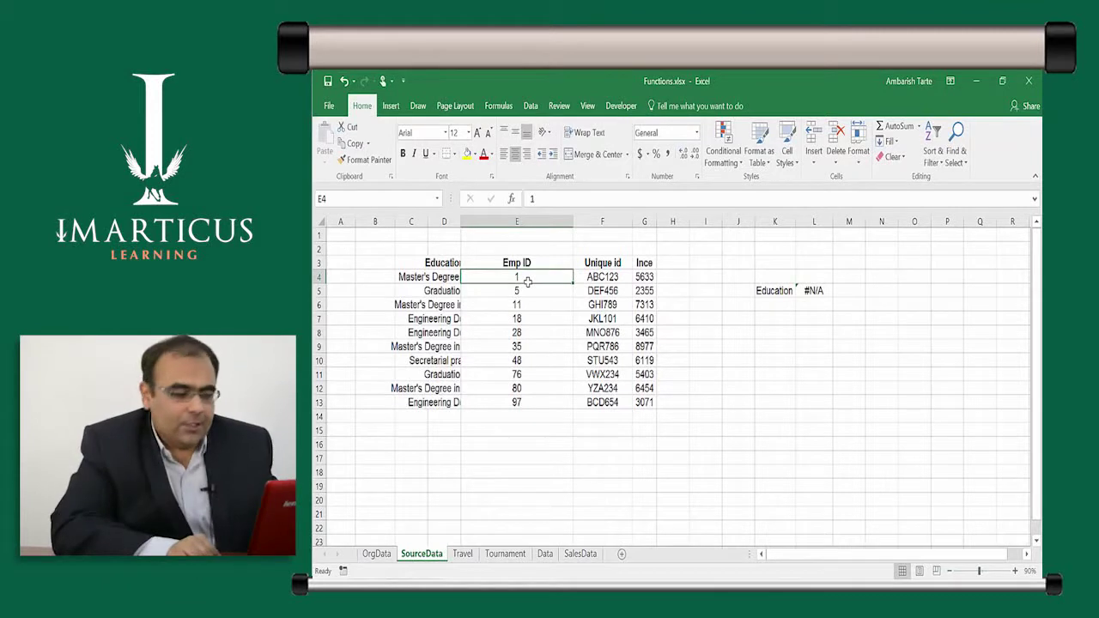
pyautogui.press('Left')
pyautogui.press('Up')
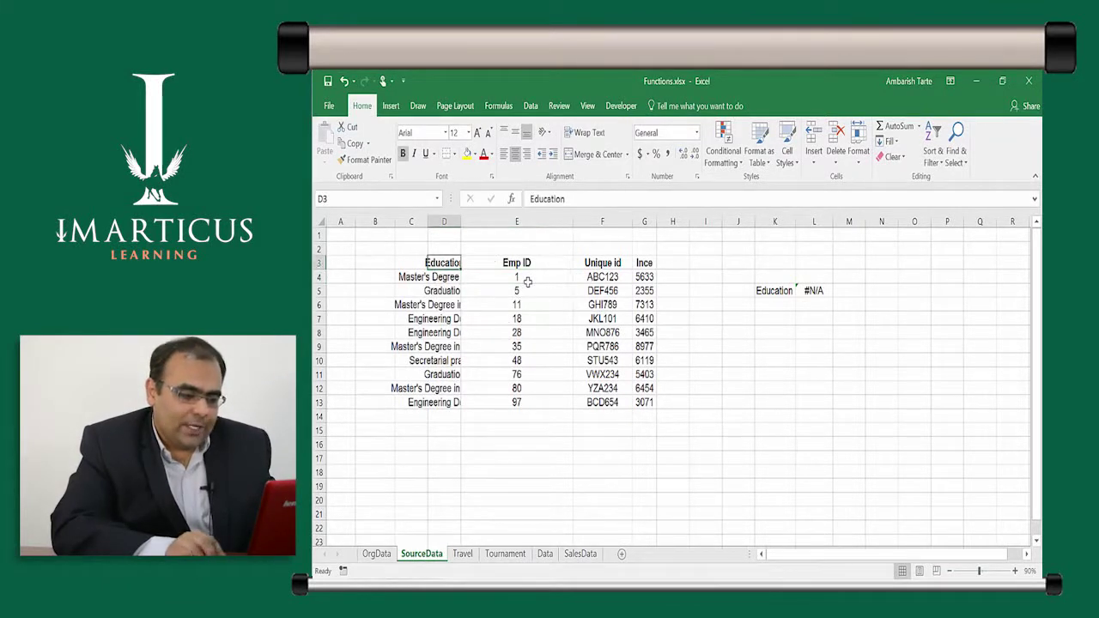
pyautogui.hotkey('ctrl', 'shift', 'Right')
pyautogui.hotkey('ctrl', 'shift', 'Down')
pyautogui.press('Right')
pyautogui.press('Right')
pyautogui.press('Left')
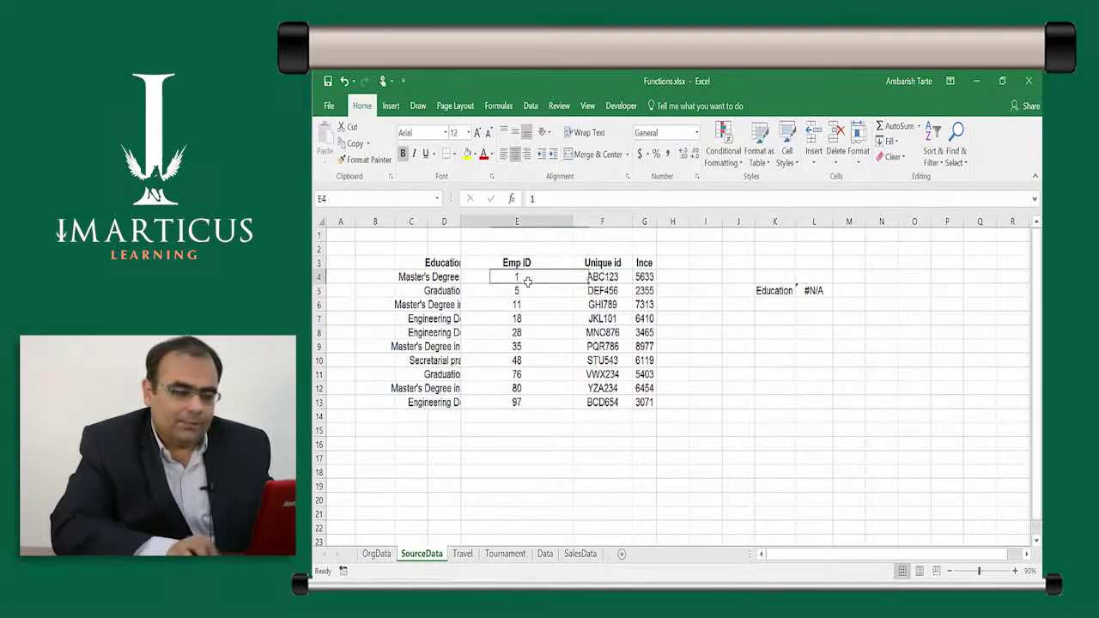
pyautogui.hotkey('ctrl', 'shift', 'Down')
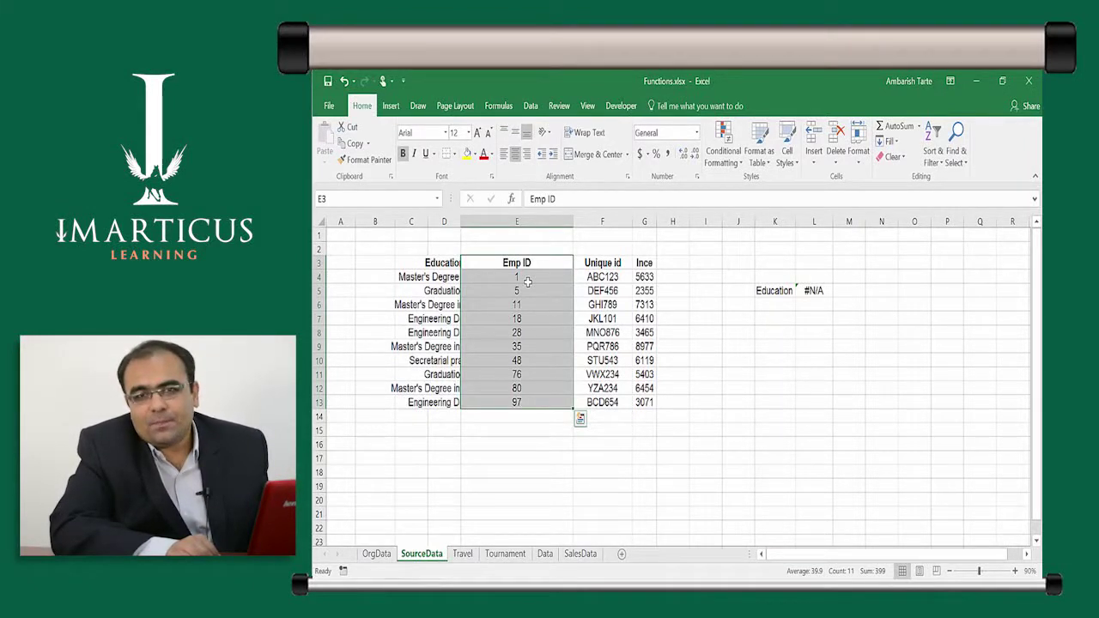
# Move the Emp ID column, header included, from E3:E13 to the empty column starting at C3
pyautogui.press('Left')
pyautogui.press('Right')
pyautogui.hotkey('ctrl', 'shift', 'Down')
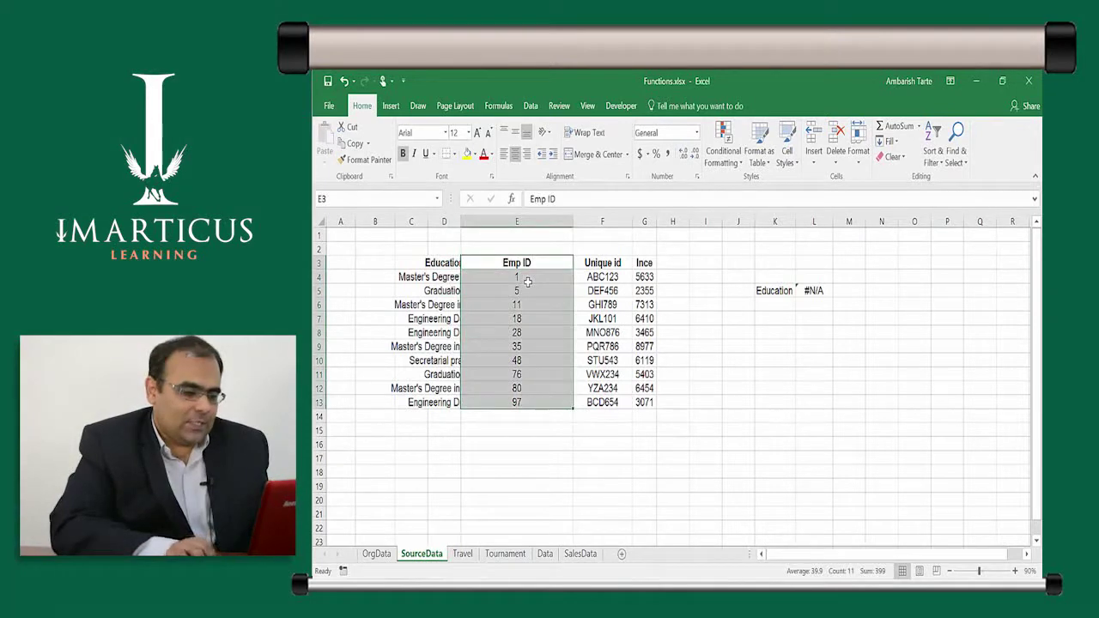
pyautogui.hotkey('ctrl', 'c')
pyautogui.press('Left')
pyautogui.press('Left')
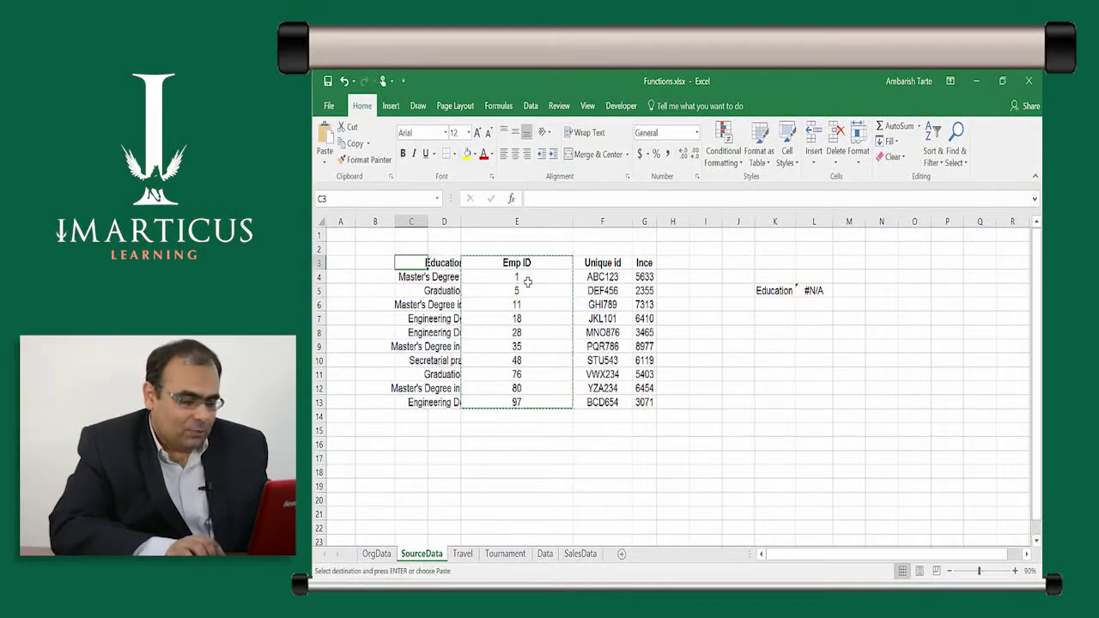
pyautogui.press('Return')
# Move the Emp ID and Education block from C3:D13 one column over to start at D3
pyautogui.hotkey('shift', 'Right')
pyautogui.hotkey('ctrl', 'shift', 'Down')
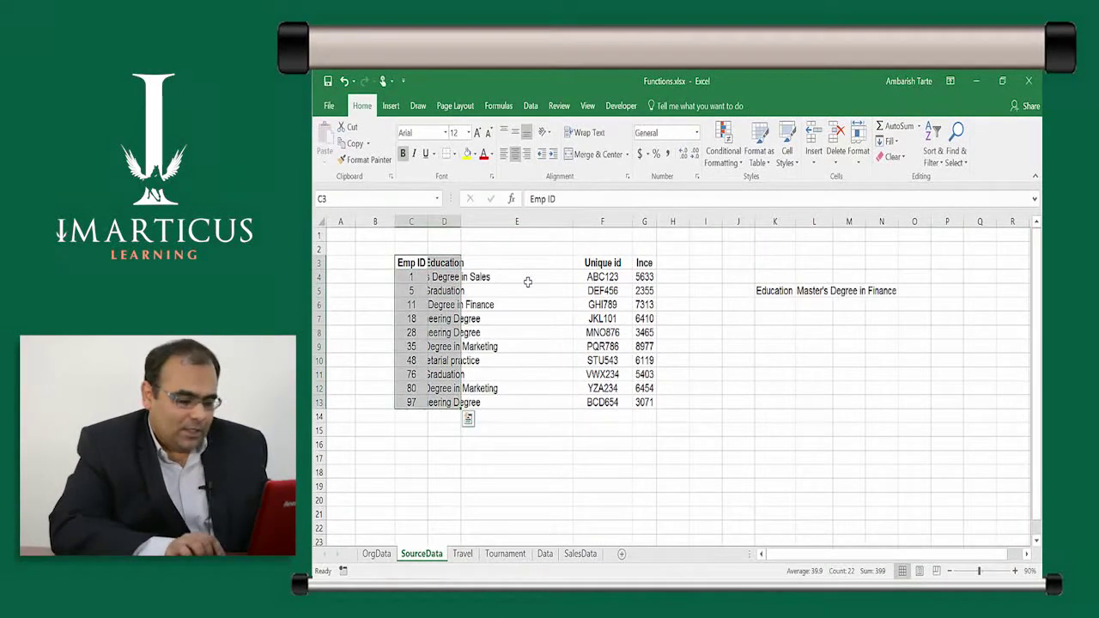
pyautogui.hotkey('ctrl', 'c')
pyautogui.press('Right')
pyautogui.press('Return')
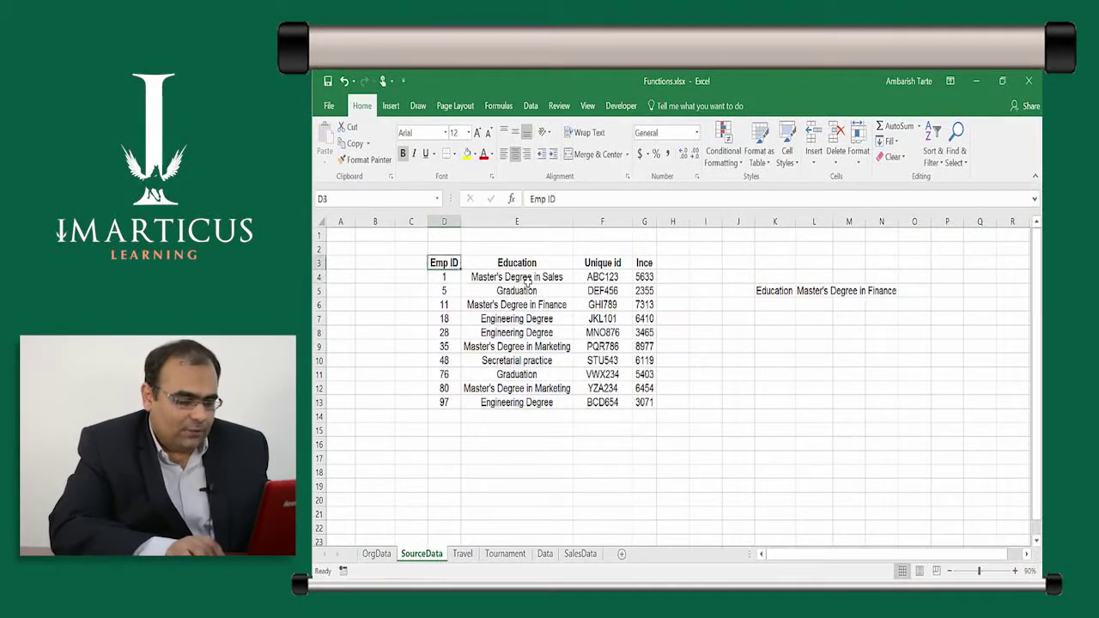
# Check the Ince column's lookup results on OrgData with Emp ID back in first place, and return to SourceData
pyautogui.press('Down')
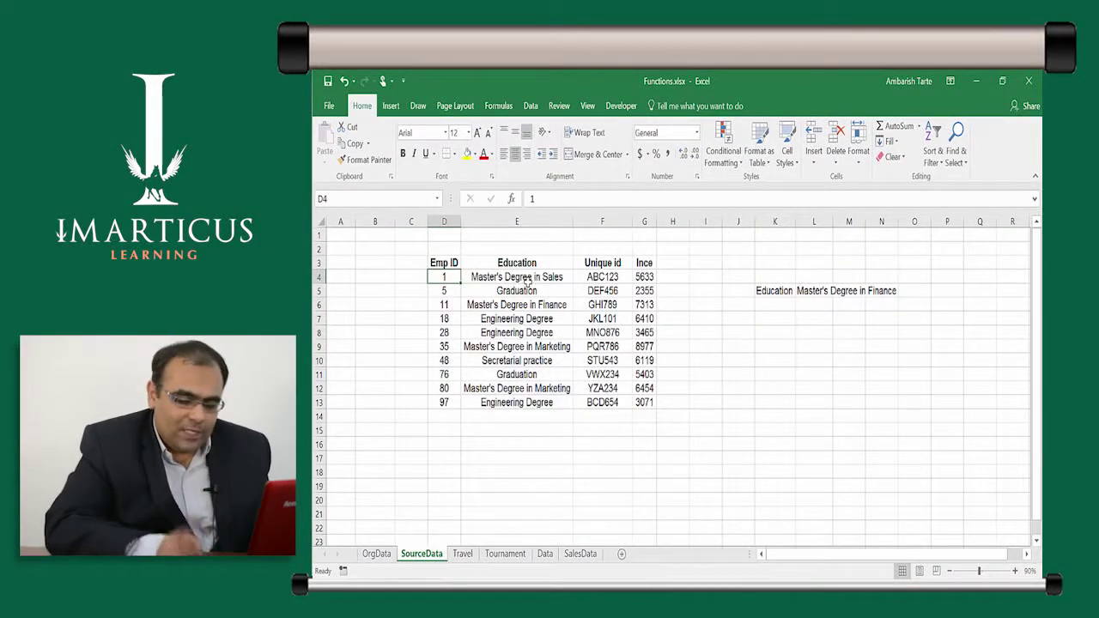
pyautogui.hotkey('ctrl', 'pageup')
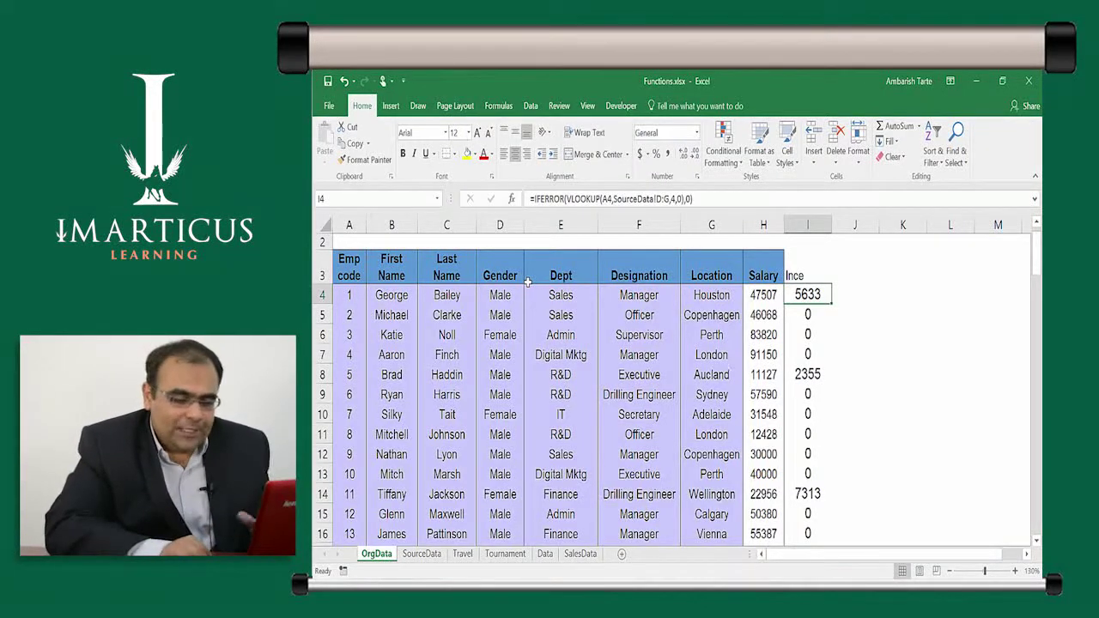
pyautogui.hotkey('ctrl', 'pagedown')
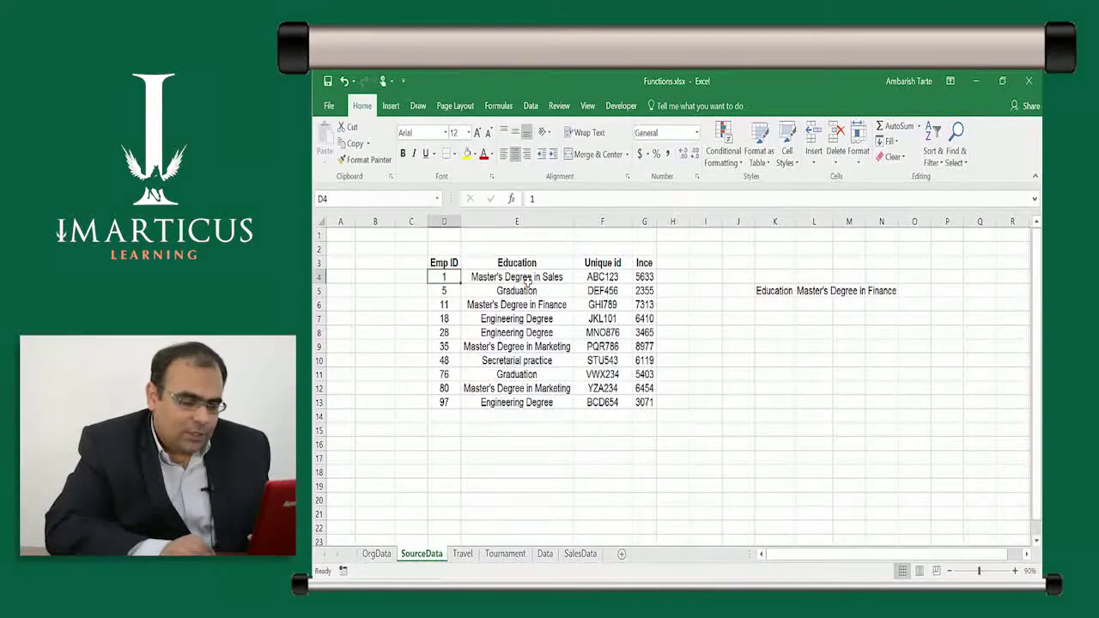
# Inspect the HLOOKUP formula in L5 and the table range it refers to, and leave cell editing
pyautogui.press('Right')
pyautogui.press('Right')
pyautogui.press('Right')
pyautogui.press('Down')
pyautogui.press('Down')
pyautogui.press('Right')
pyautogui.press('Right')
pyautogui.press('Right')
pyautogui.press('Up')
pyautogui.press('Right')
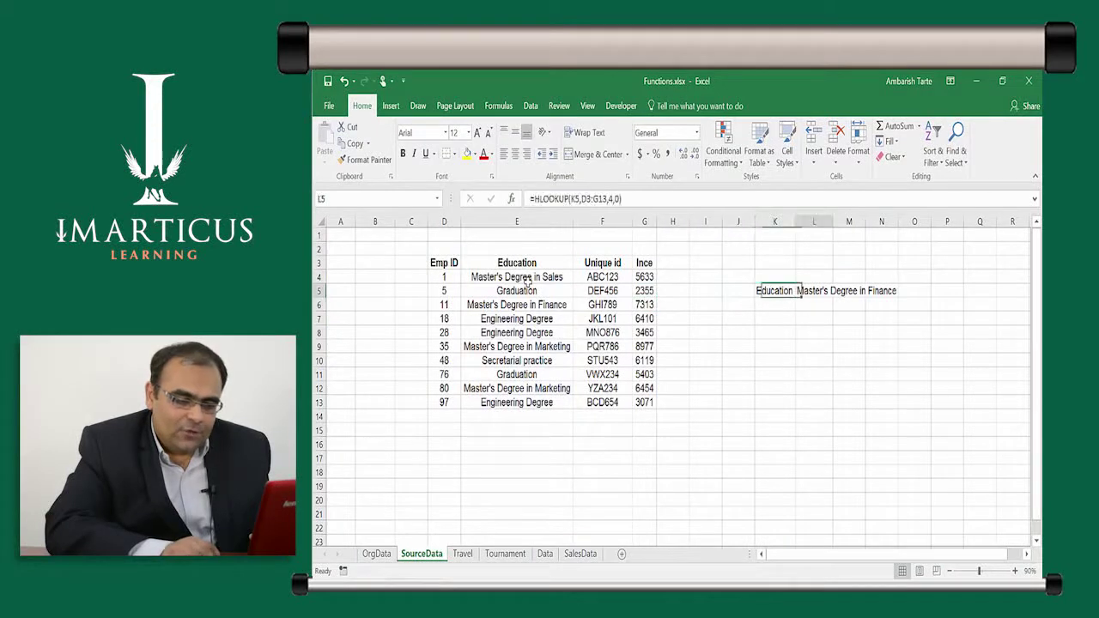
pyautogui.press('F2')
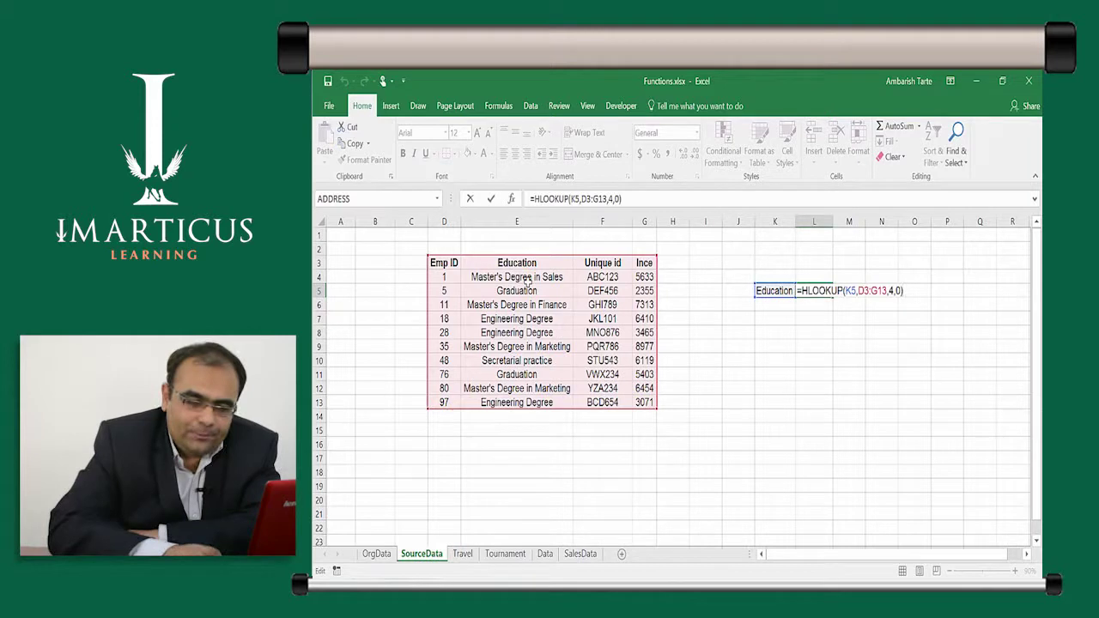
pyautogui.press('Escape')
# Compare the Education lookup value in K5 with the HLOOKUP formula cell L5, ending on K5
pyautogui.press('Left')
pyautogui.press('Left')
pyautogui.press('Right')
pyautogui.press('Right')
pyautogui.press('Left')
pyautogui.press('Right')
pyautogui.press('Left')
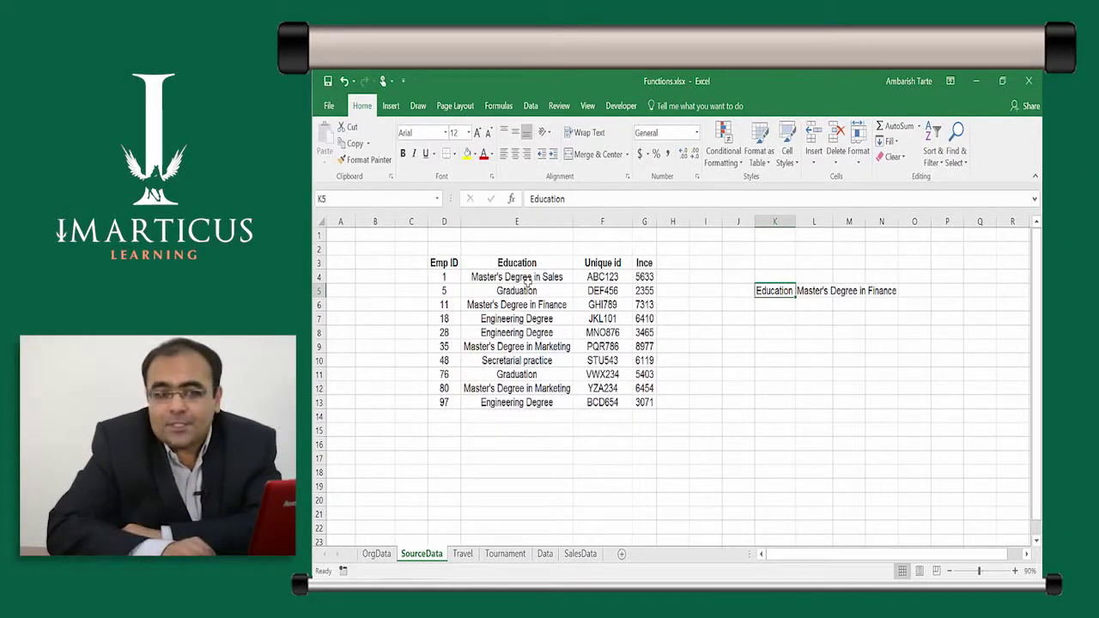
# Clear the table headers in D3:G3 to test the HLOOKUP's dependence on them, undo the deletion, and select L5
pyautogui.press('Left')
pyautogui.press('Left')
pyautogui.press('Left')
pyautogui.press('Left')
pyautogui.press('Left')
pyautogui.press('Left')
pyautogui.press('Left')
pyautogui.press('Up')
pyautogui.press('Up')
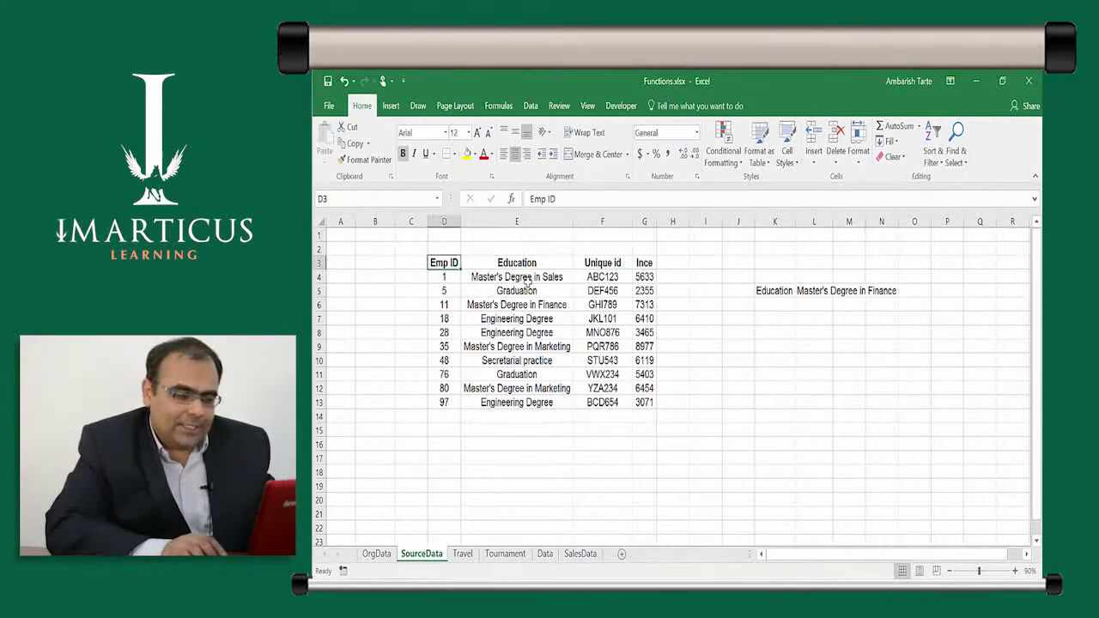
pyautogui.hotkey('ctrl', 'shift', 'Right')
pyautogui.press('Delete')
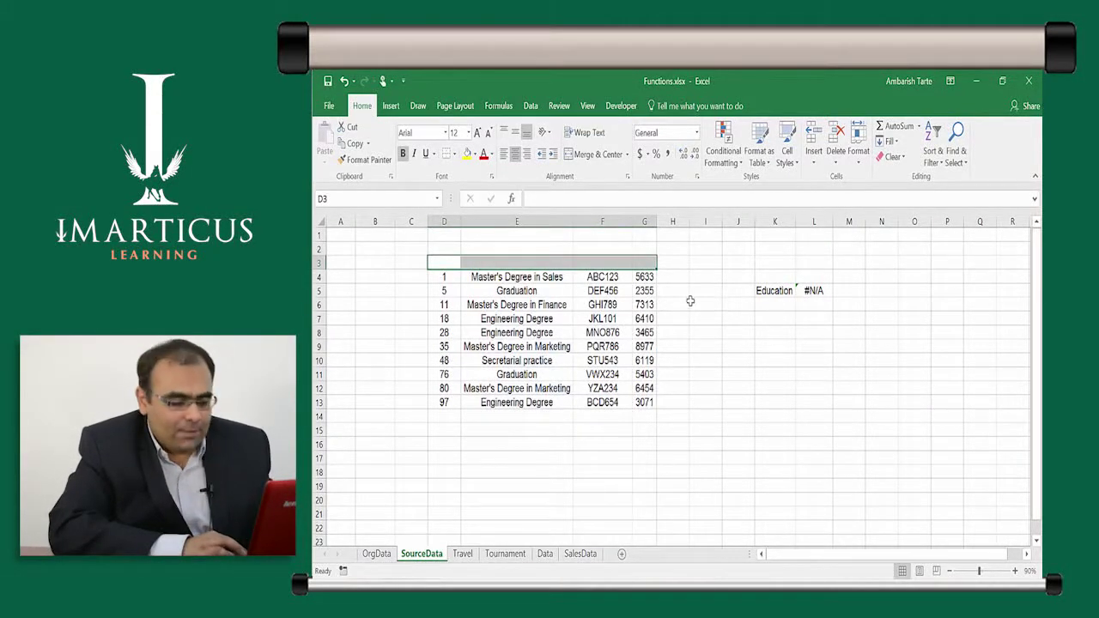
pyautogui.hotkey('ctrl', 'z')
pyautogui.click(804, 290)
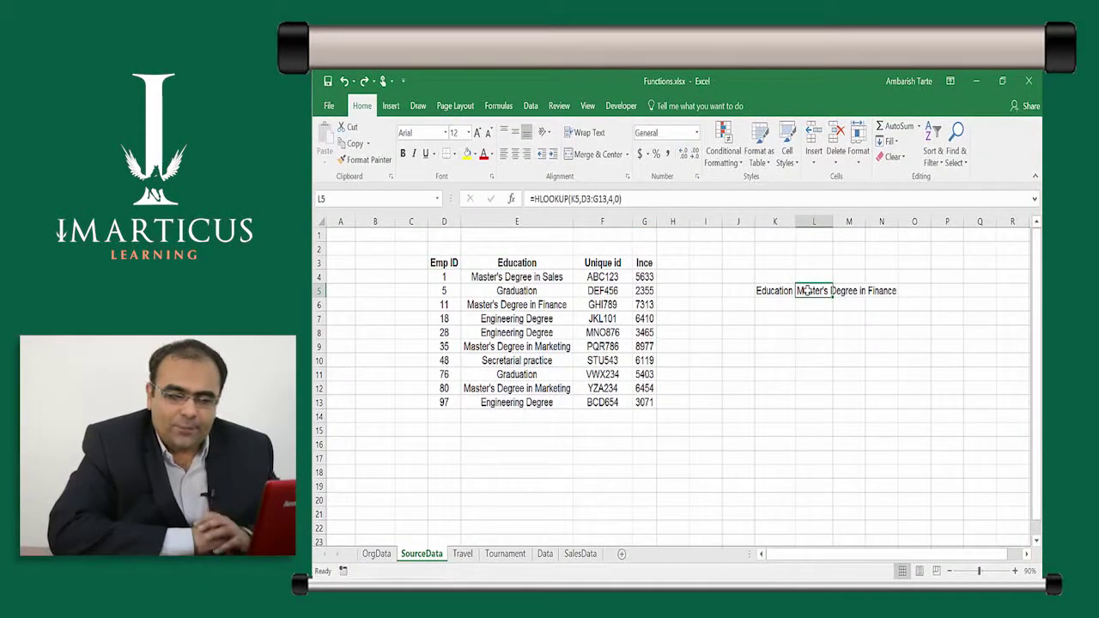